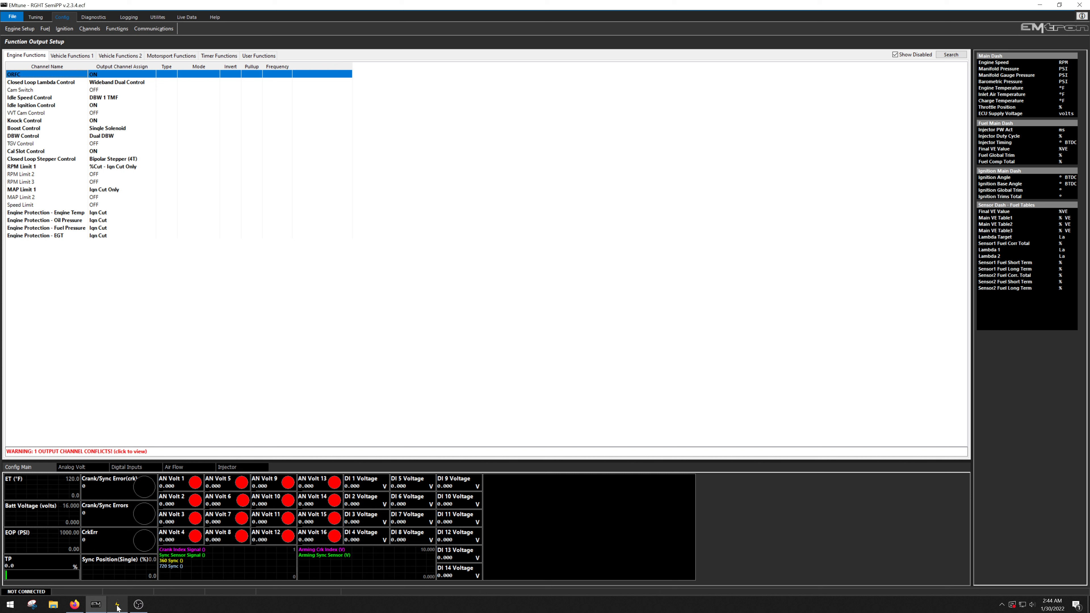
- Review the CAN Bus 1 baud rate setup and the CAN 1 Channel 1 settings
mouse_move(117, 606)
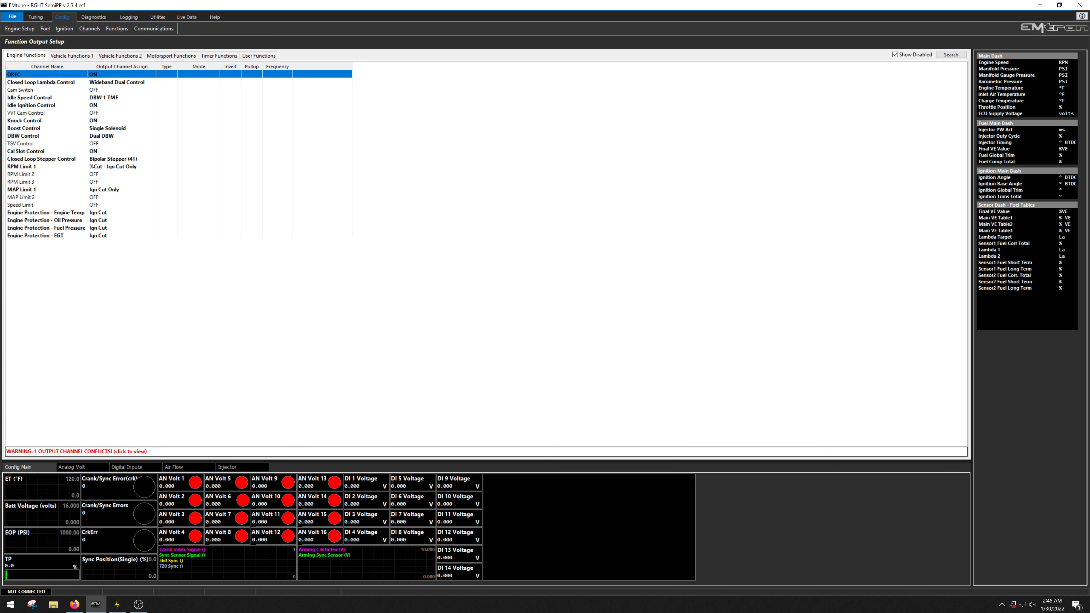
left_click(138, 28)
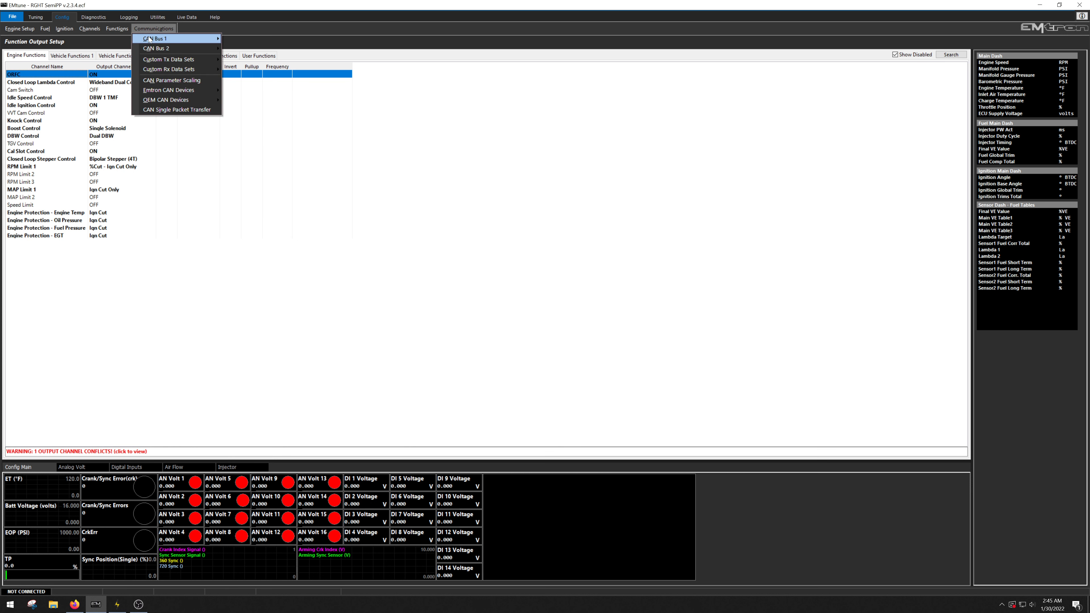
mouse_move(152, 39)
left_click(241, 41)
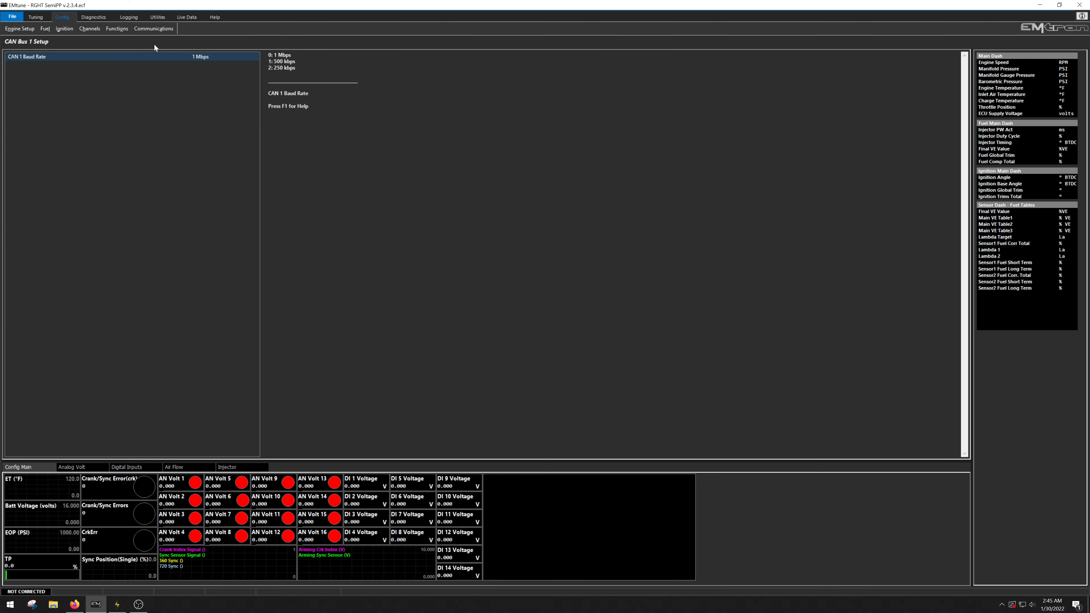
left_click(150, 29)
mouse_move(189, 38)
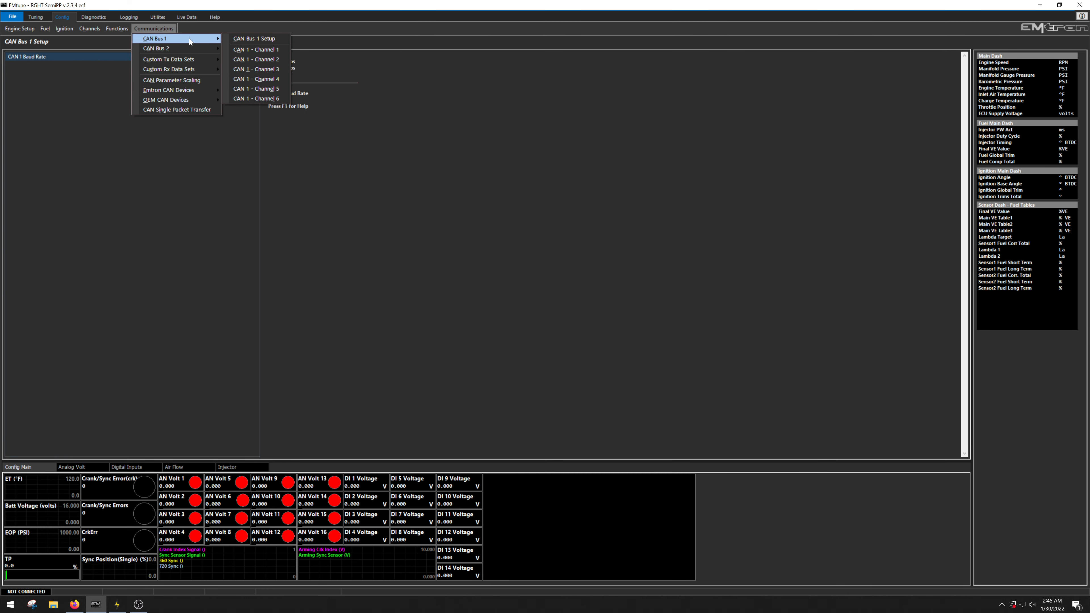
left_click(239, 50)
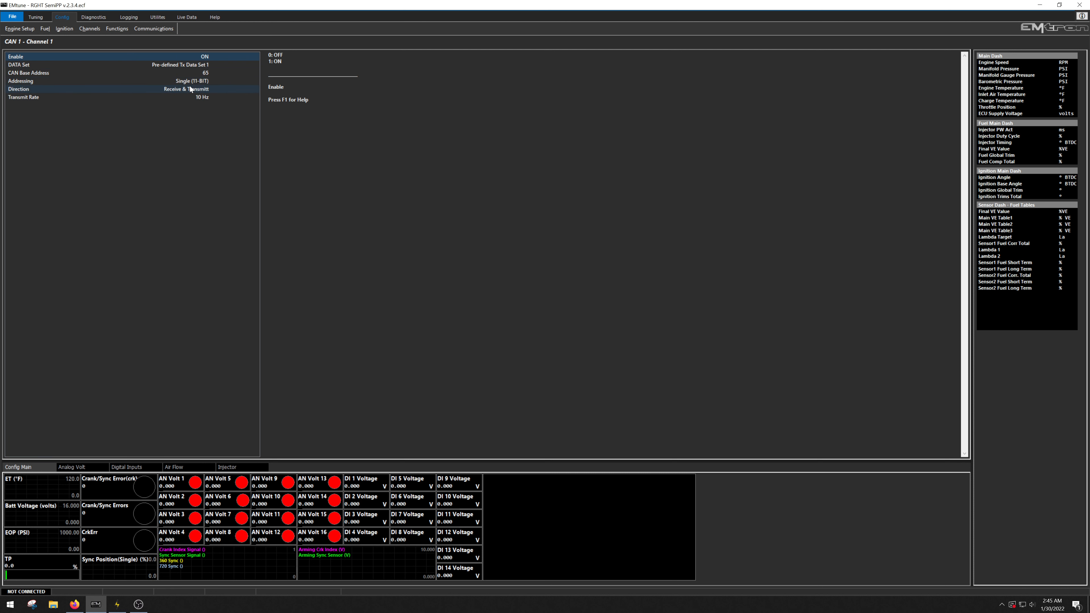
- Open the Emtron Keypad settings and examine the mode options for keypad buttons 1, 5 and 8
left_click(155, 29)
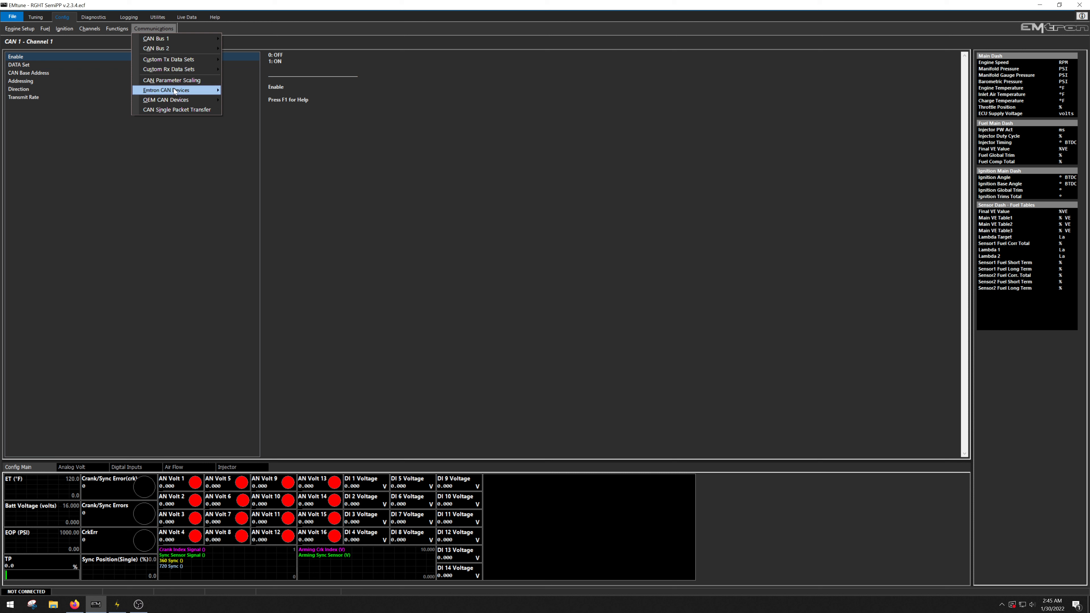
mouse_move(175, 91)
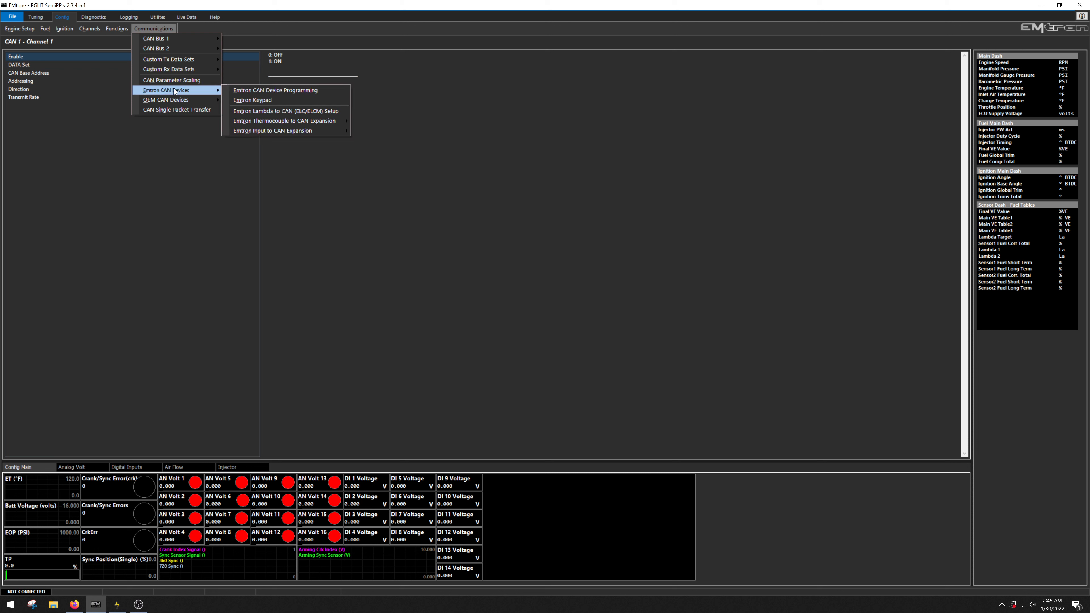
left_click(247, 101)
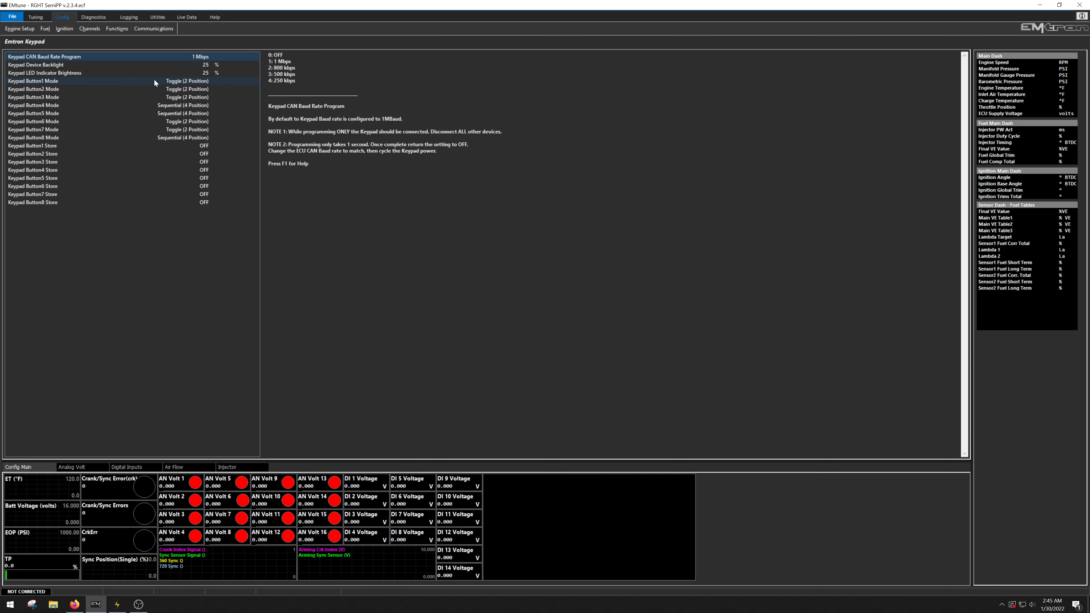
left_click(168, 81)
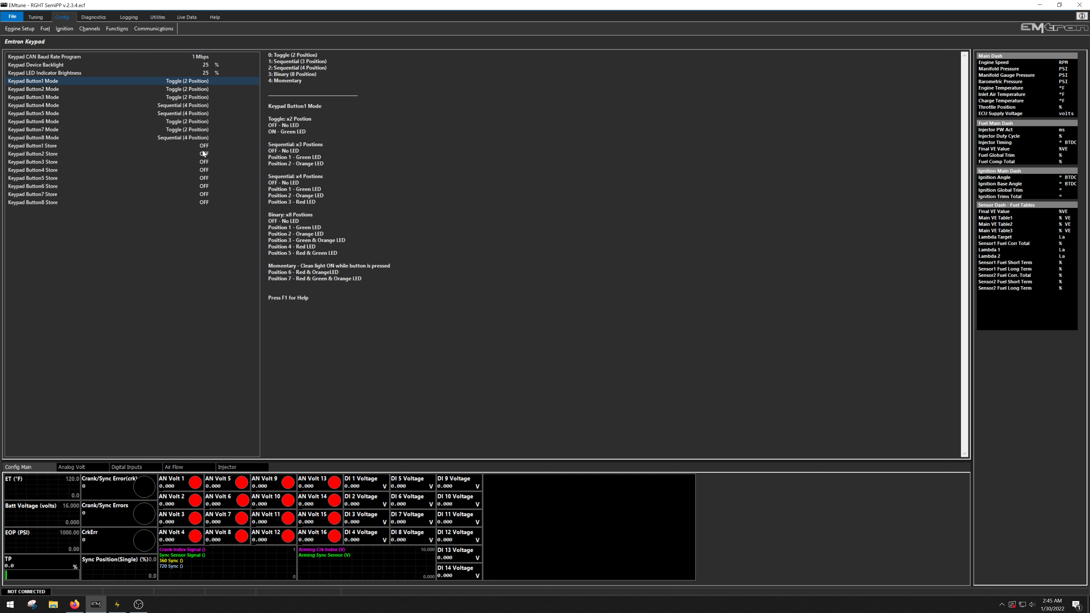
left_click(166, 137)
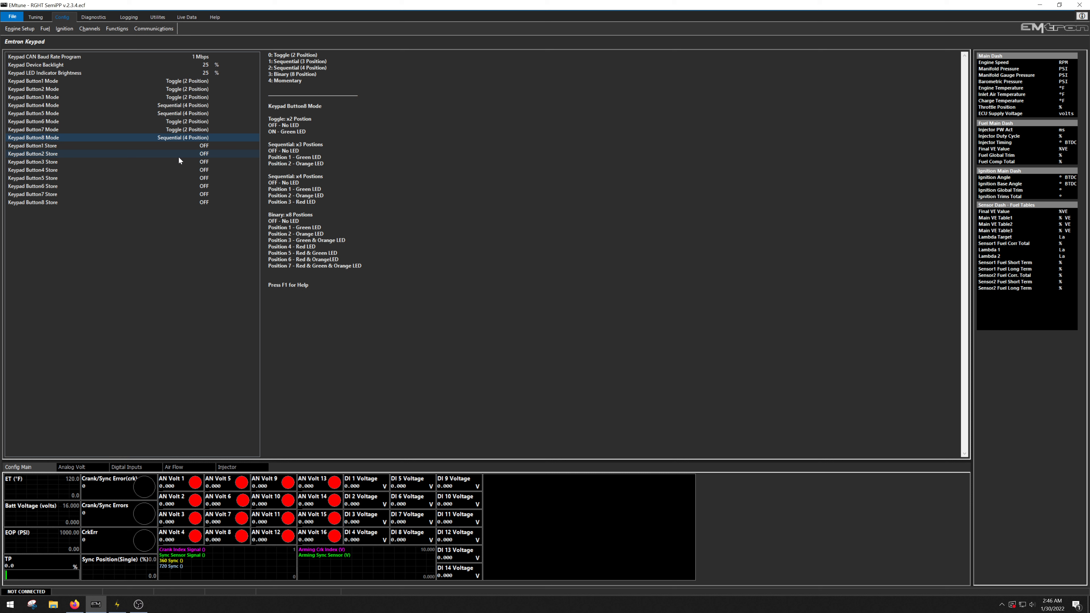
left_click(181, 81)
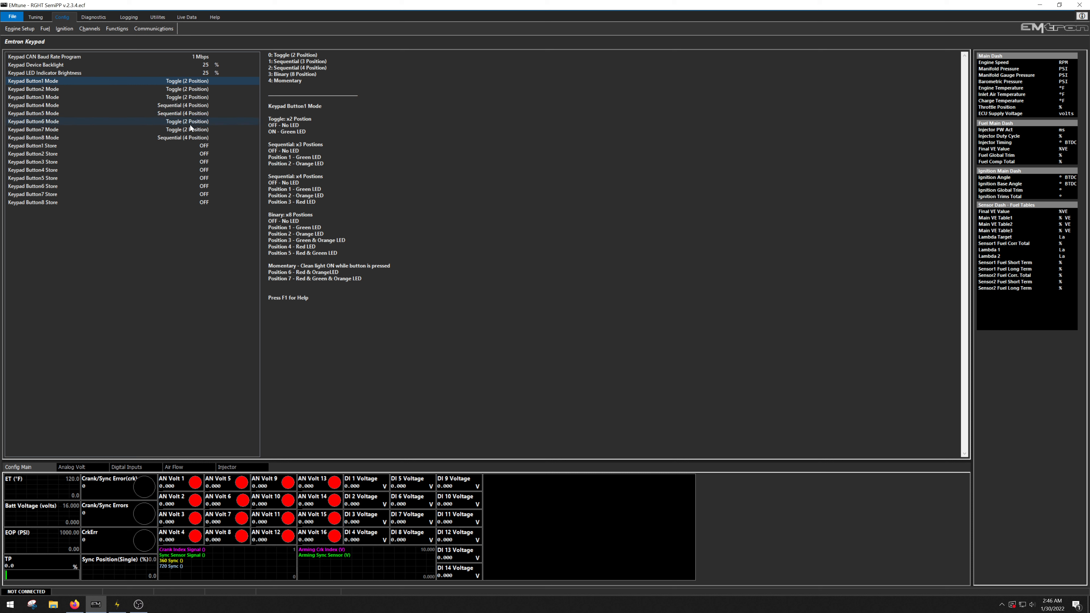
left_click(183, 114)
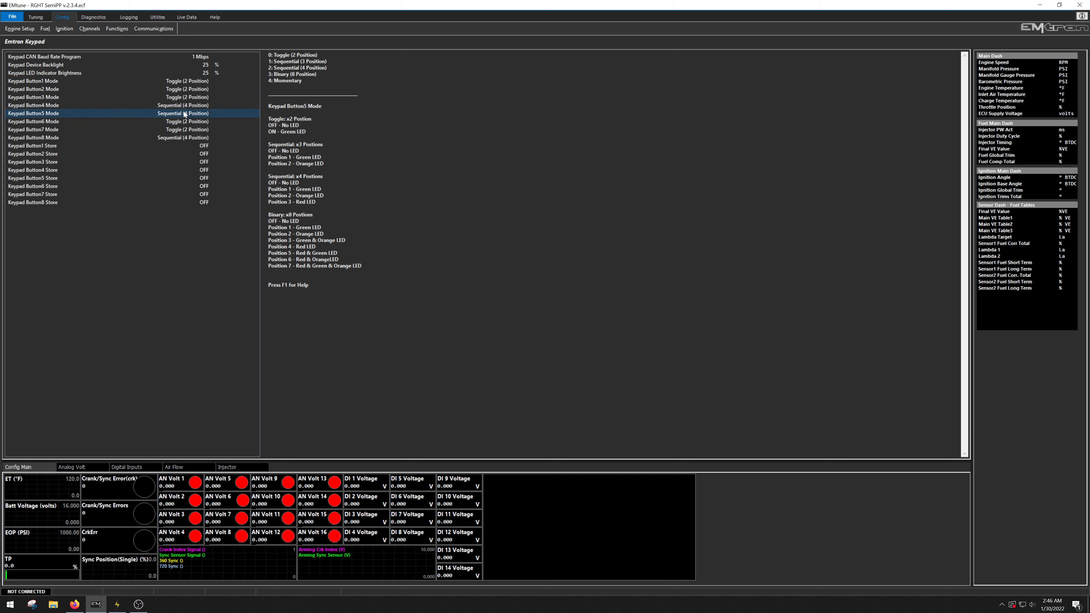
left_click(194, 84)
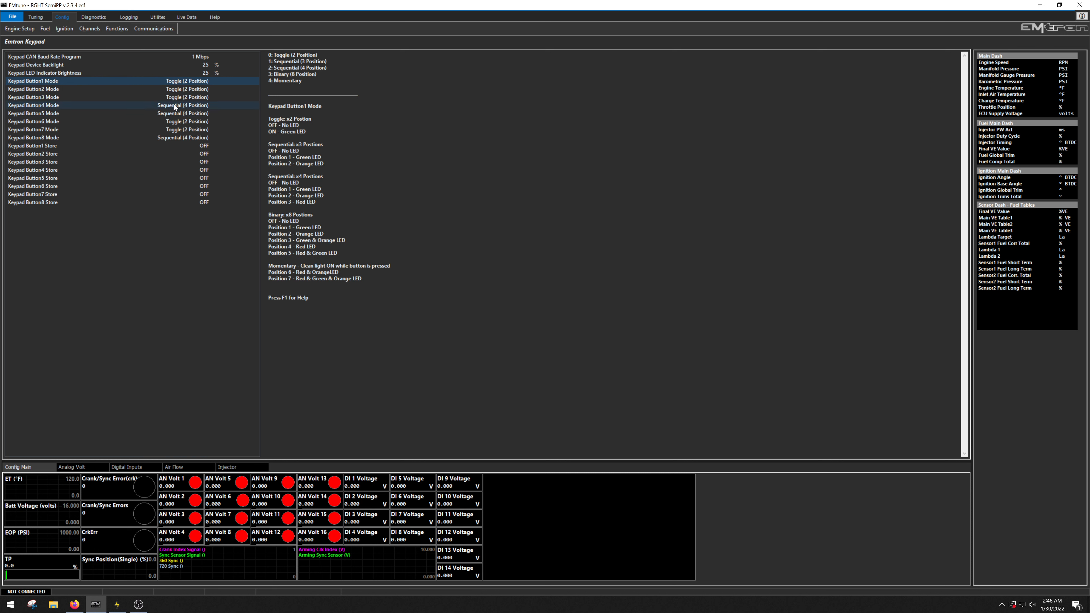
- Set Keypad Button5 Mode to option 4, Momentary
left_click(173, 113)
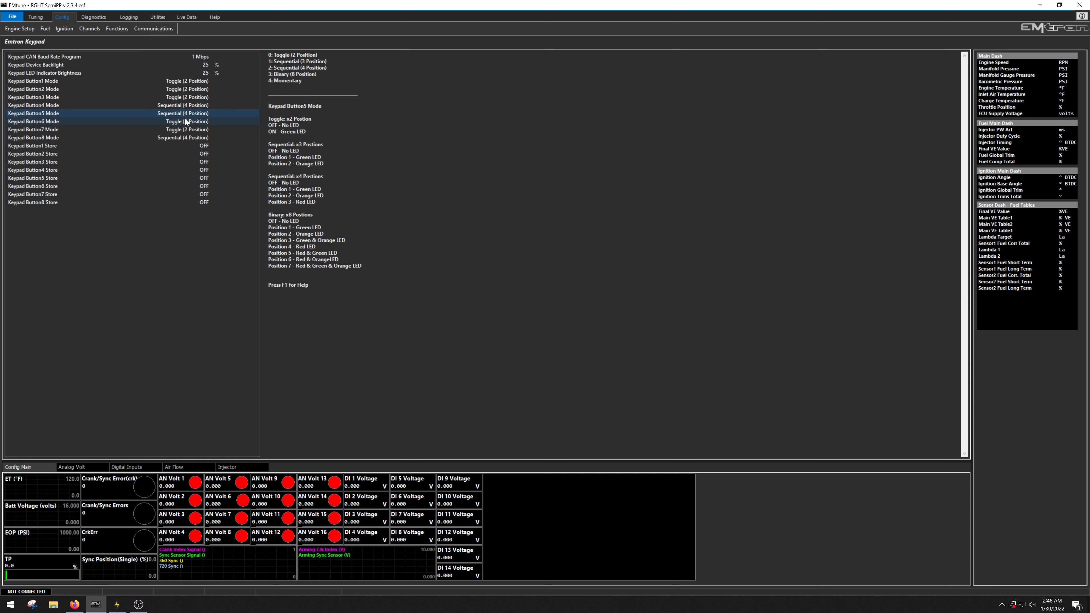
type("4")
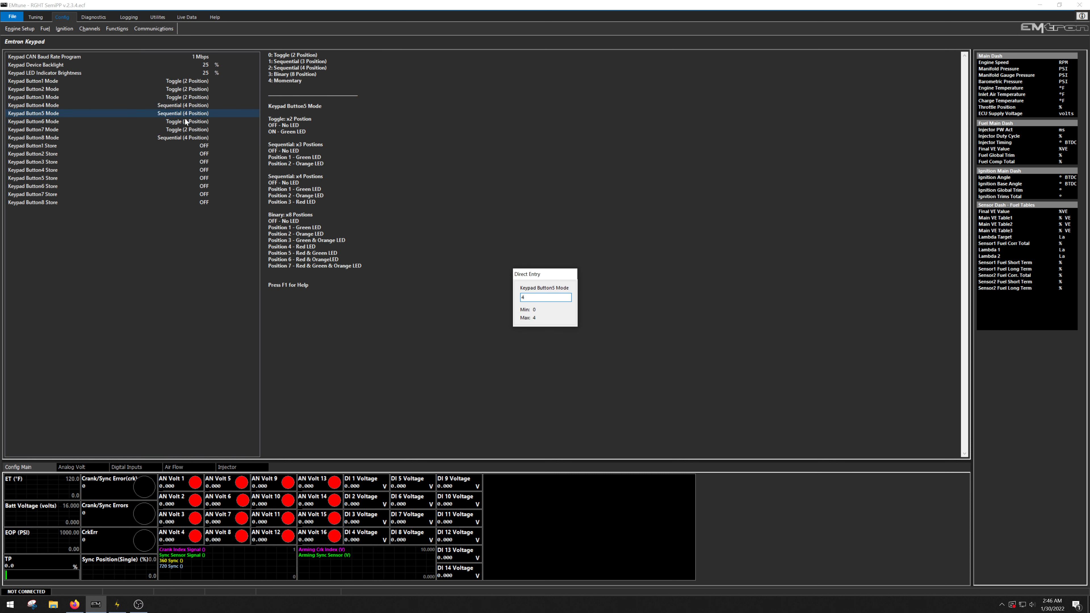
key("Return")
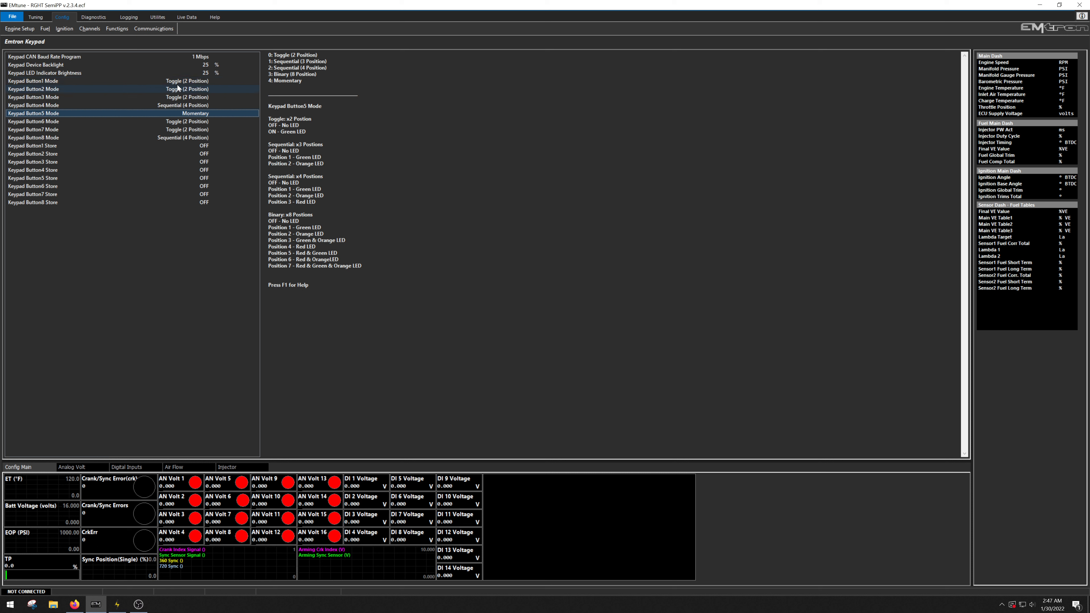
- Check the modes assigned to keypad buttons 6, 7 and 8
left_click(191, 121)
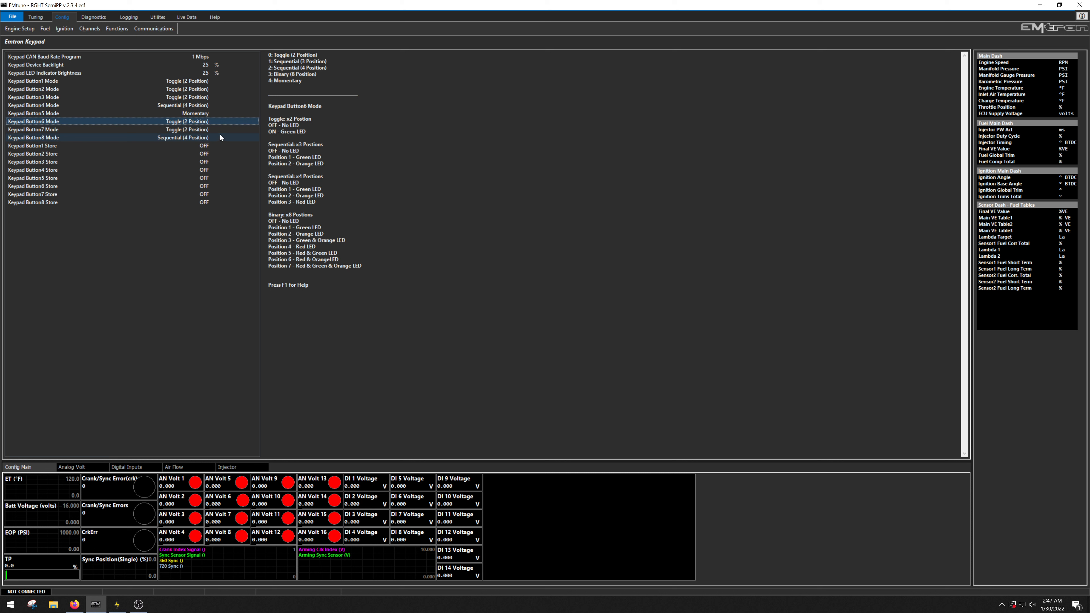
left_click(175, 130)
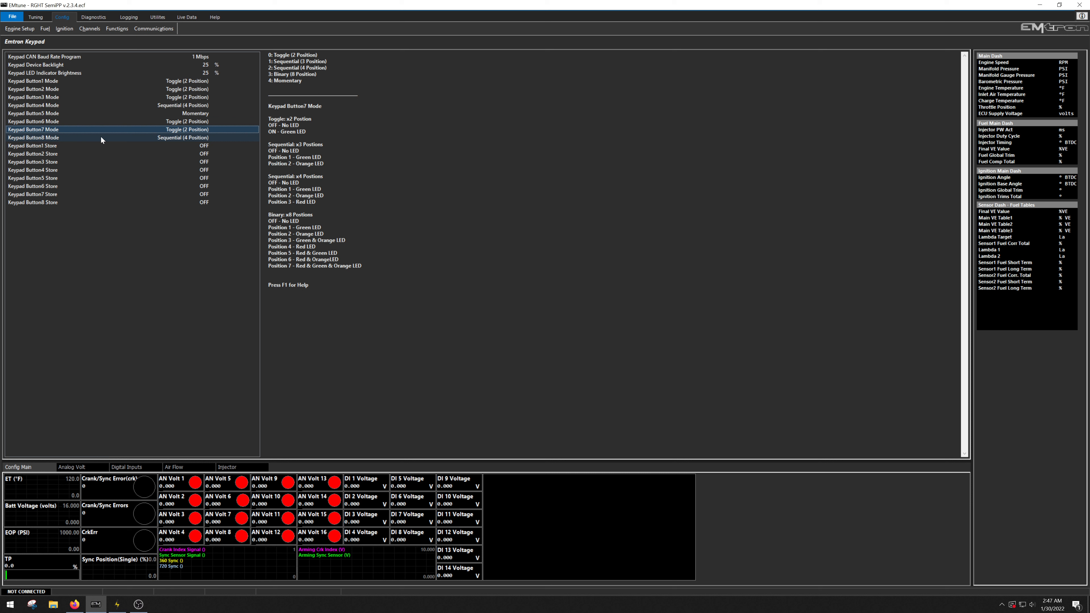
left_click(101, 139)
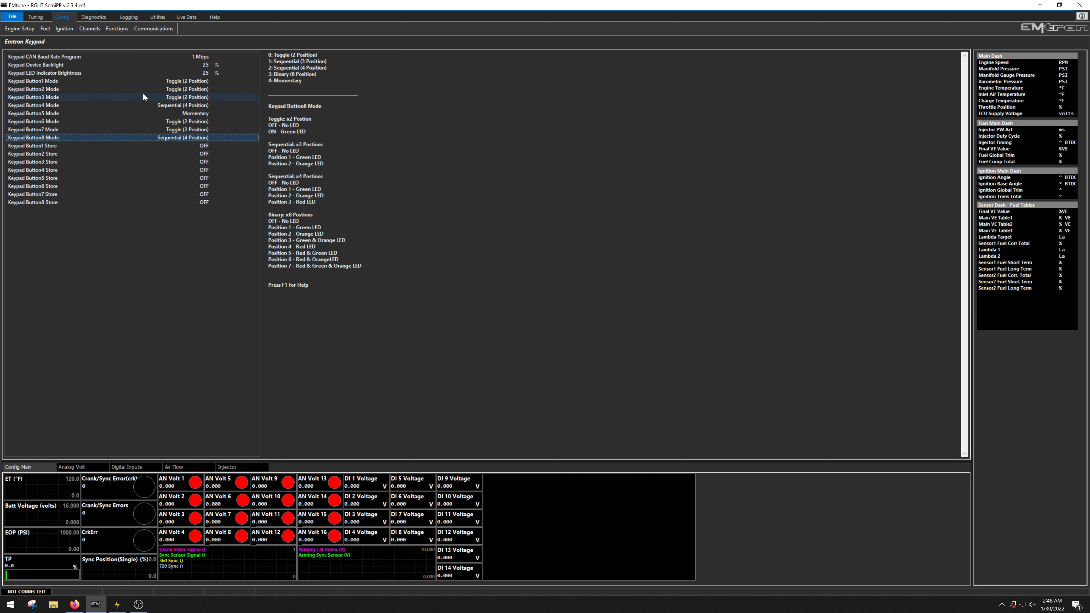
- Switch to the Ecumaster PMU Client to look over its project tree, and return to EMtune
left_click(147, 32)
mouse_move(180, 61)
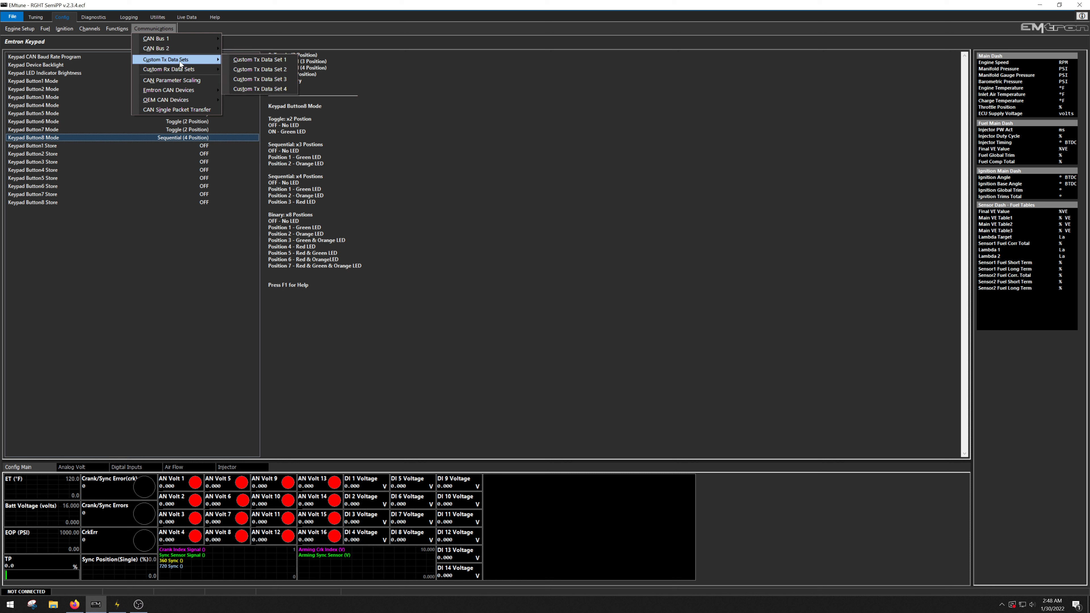
mouse_move(165, 90)
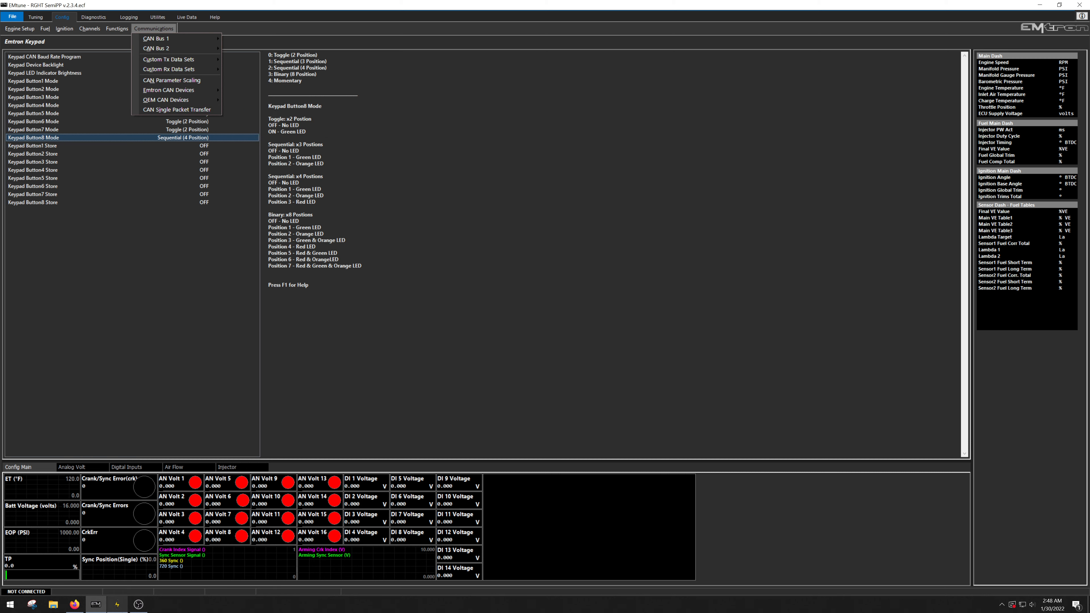
left_click(122, 606)
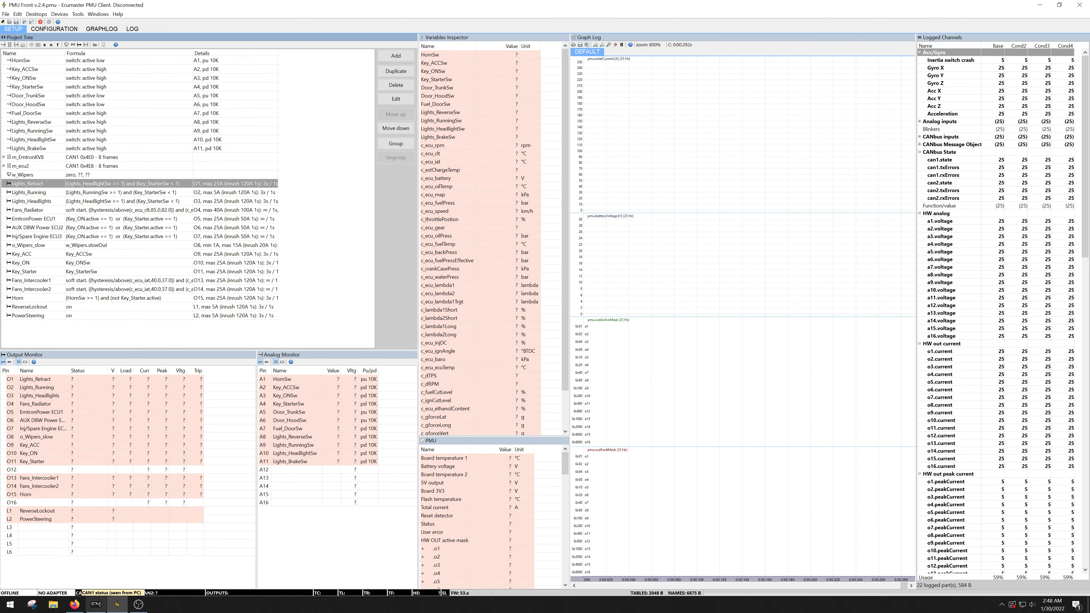
left_click(96, 605)
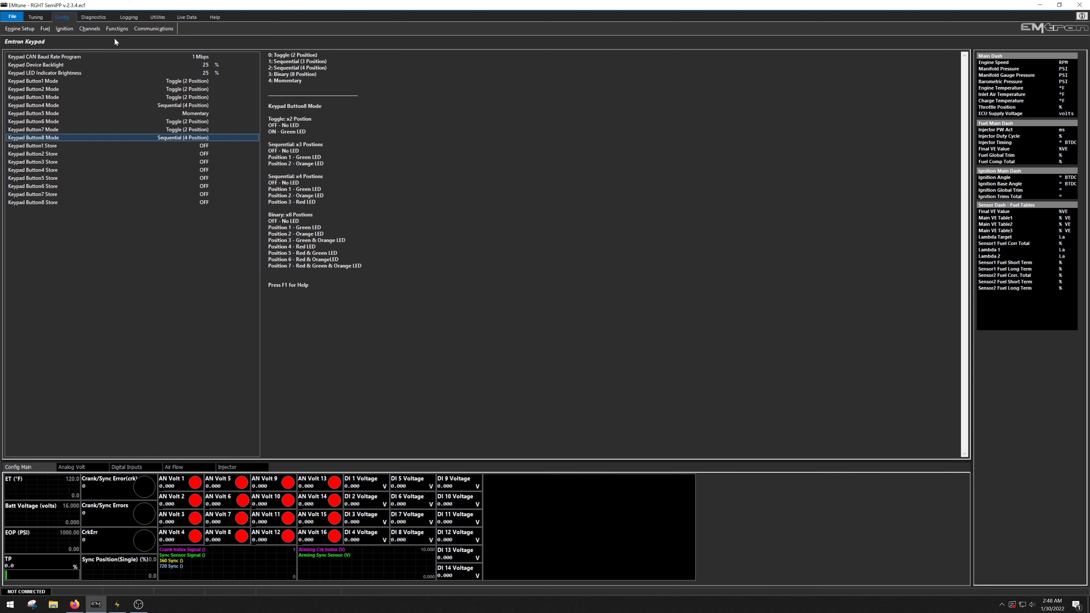
- Set the DATA Set of CAN 1 Channel 1 to option 6, Custom Tx Data Set 1
left_click(165, 30)
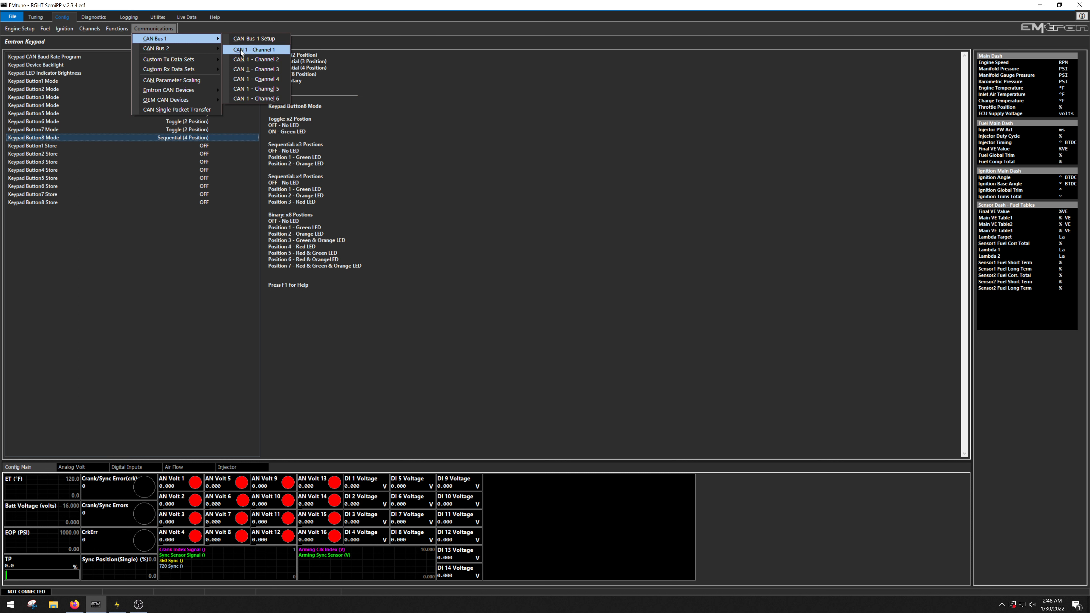
left_click(240, 47)
left_click(188, 66)
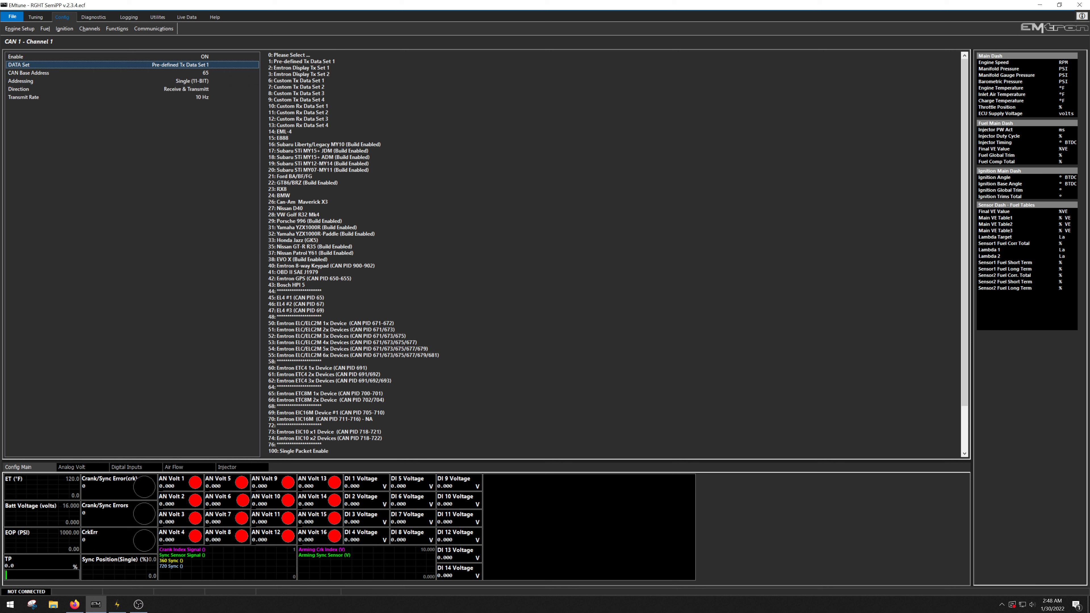
type("6")
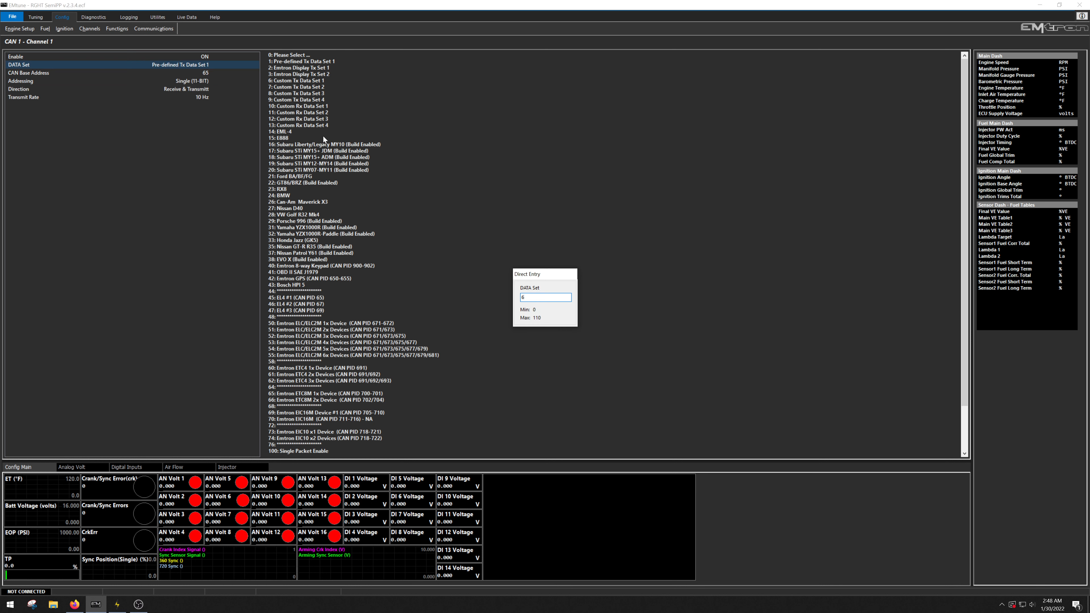
key("Return")
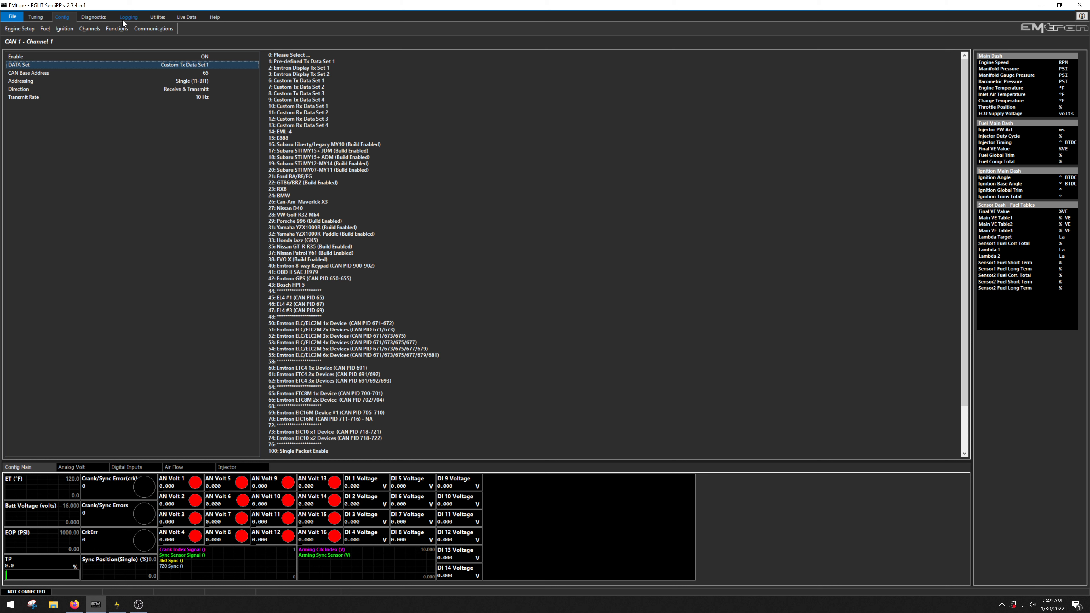
- Open the CAN 1 Channel 2 settings and examine its DATA Set options
left_click(148, 29)
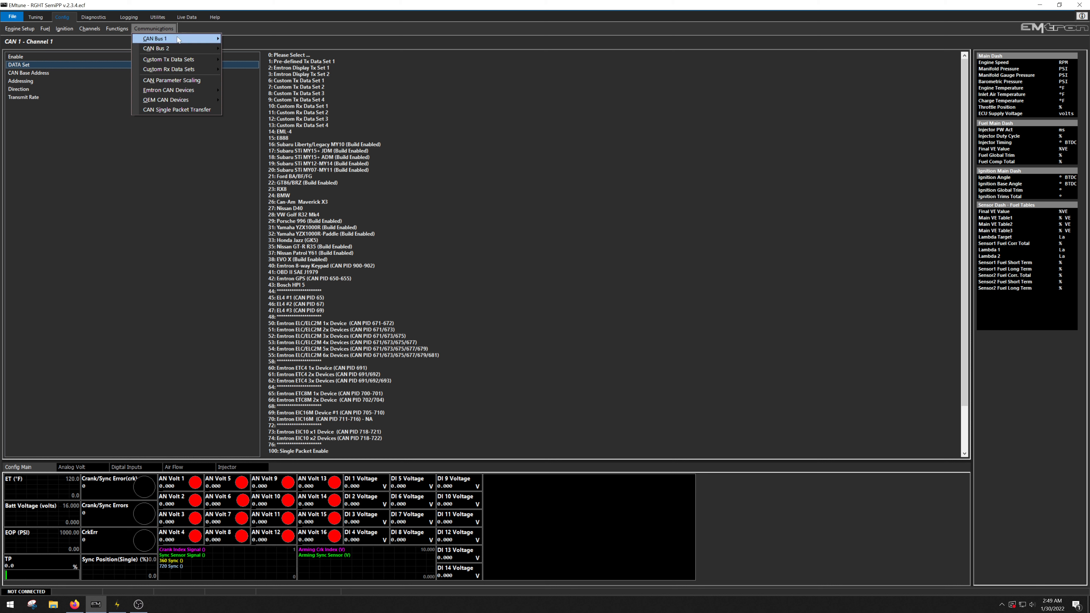
mouse_move(177, 37)
left_click(246, 58)
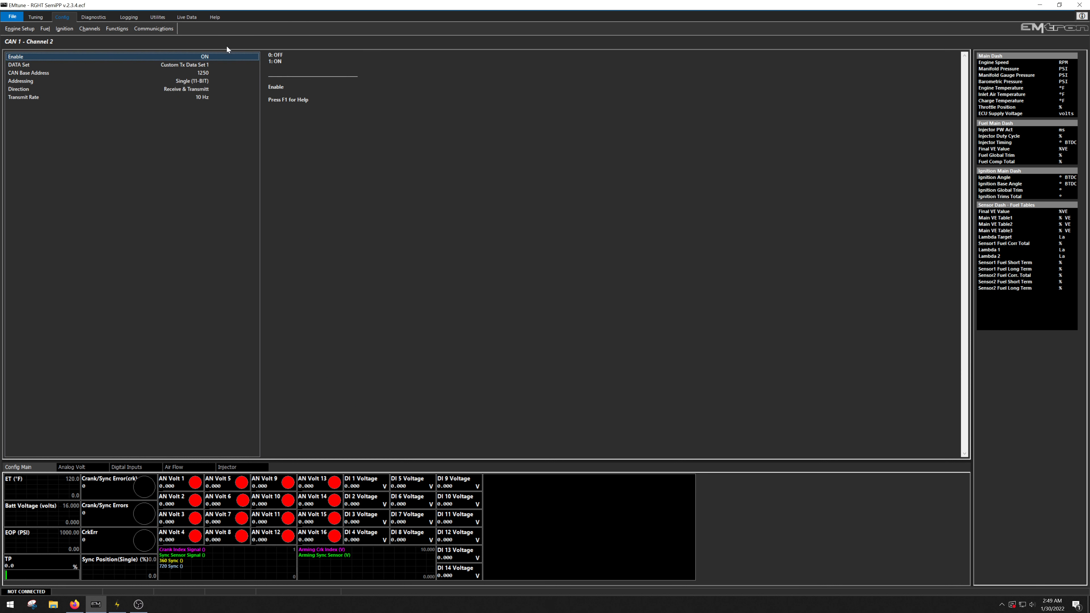
left_click(195, 64)
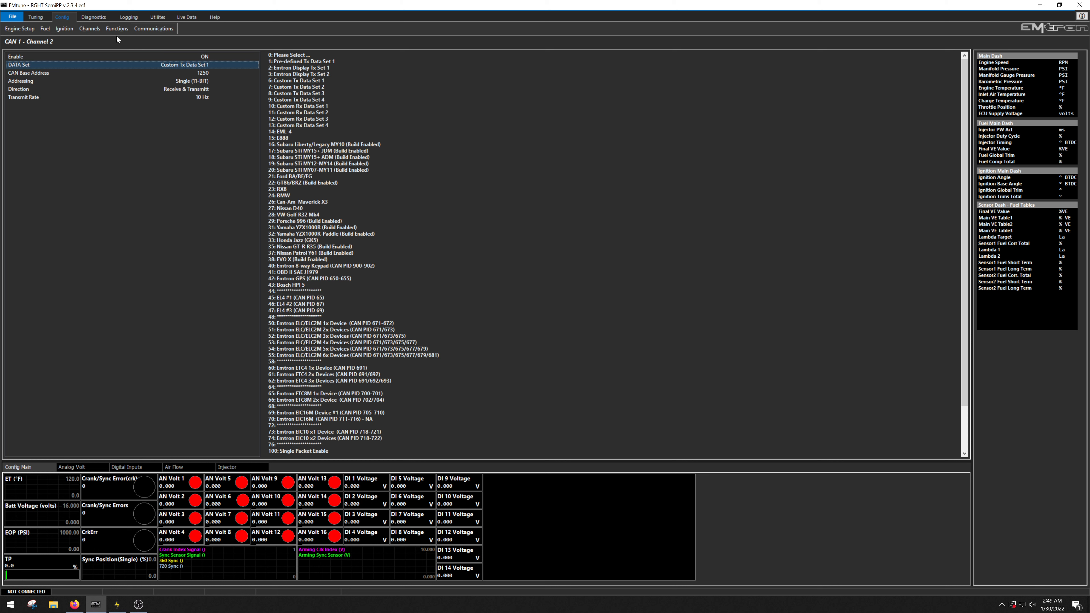
- Undo the last DATA Set change and check the CAN 1 Channel 1 settings
left_click(153, 28)
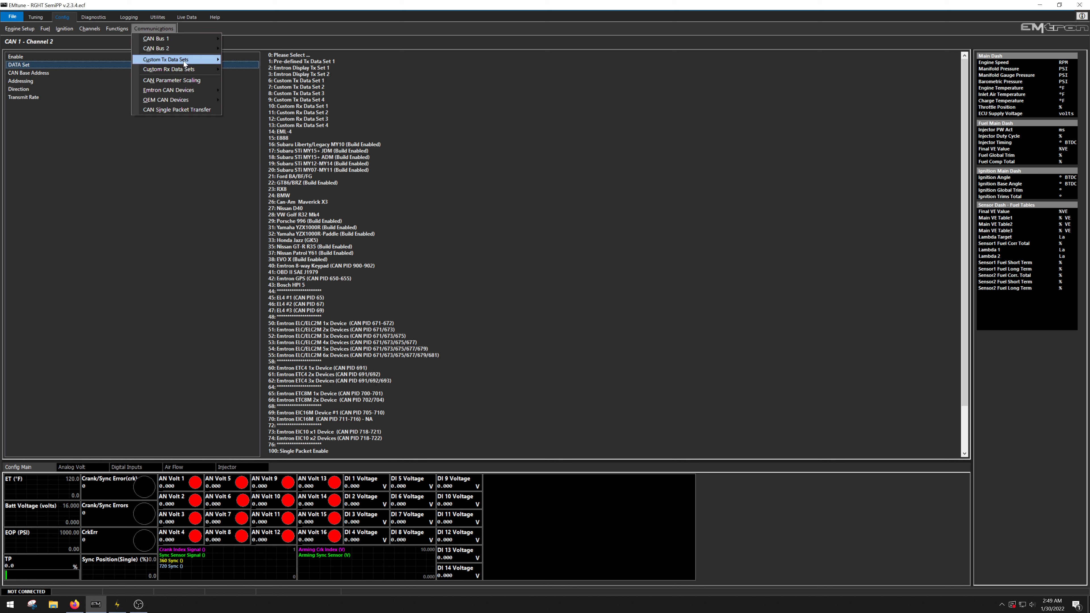
left_click(16, 18)
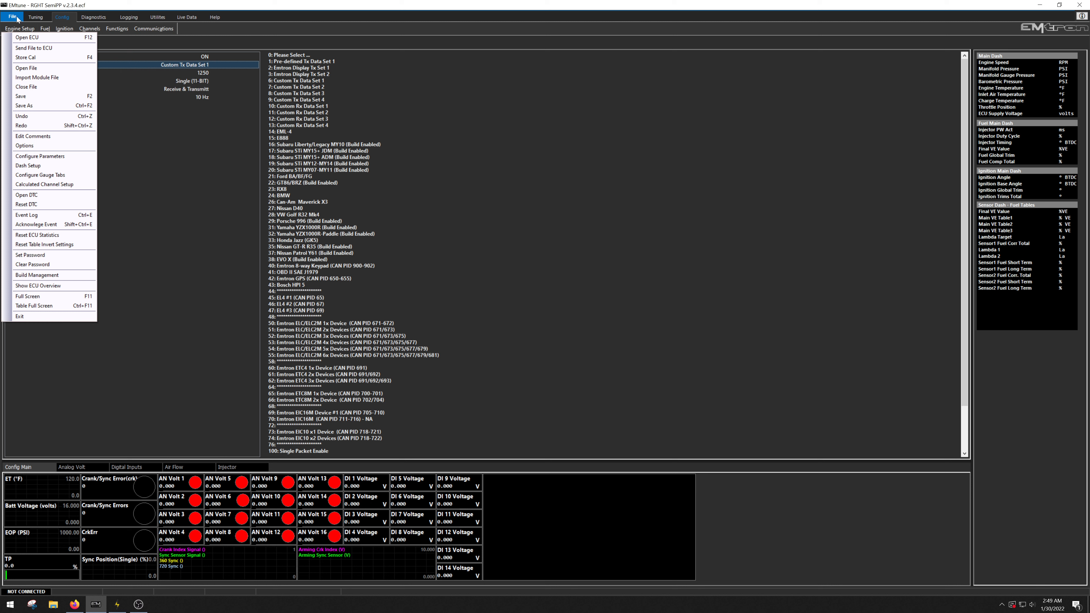
left_click(58, 115)
left_click(140, 30)
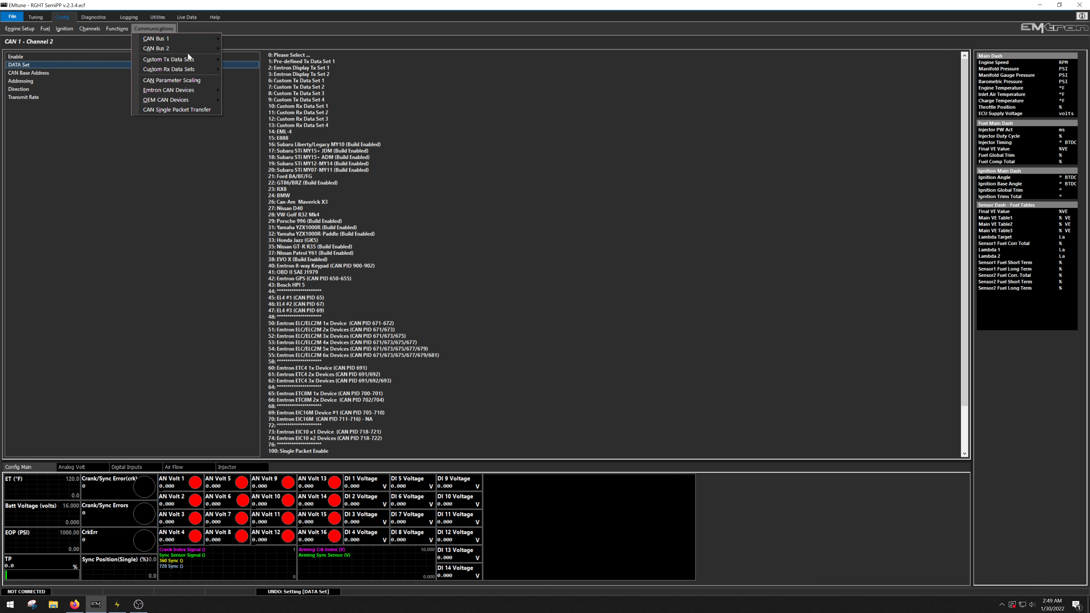
mouse_move(186, 39)
left_click(267, 51)
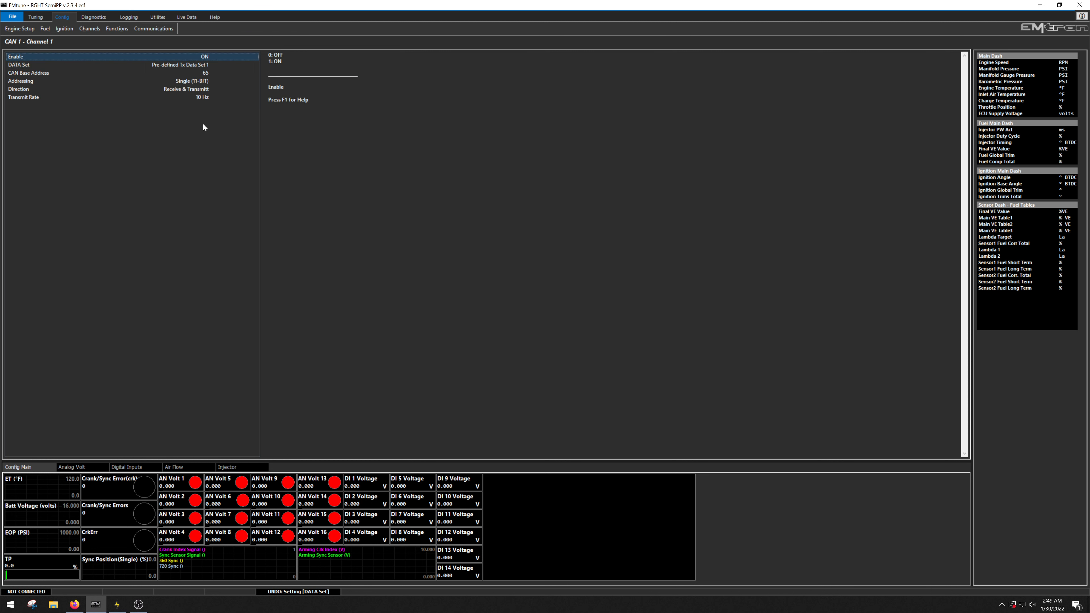
- Open the CAN 1 Channel 2 settings and check its data set, base address and transmit rate
left_click(164, 29)
mouse_move(191, 38)
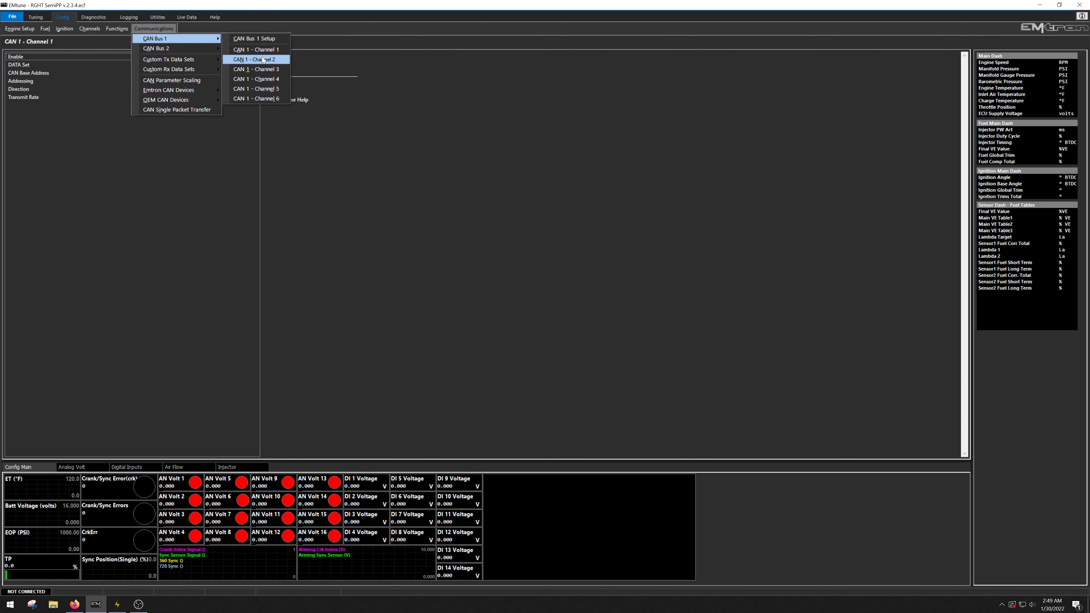
left_click(265, 60)
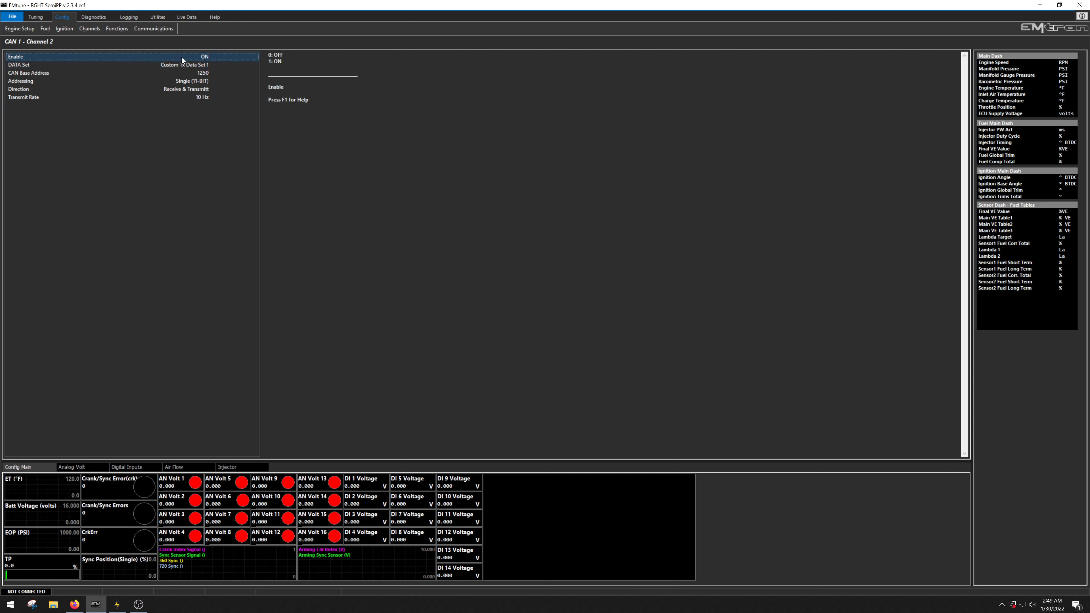
- Open the CAN 1 Channel 3 settings and turn the channel on
left_click(162, 29)
mouse_move(199, 38)
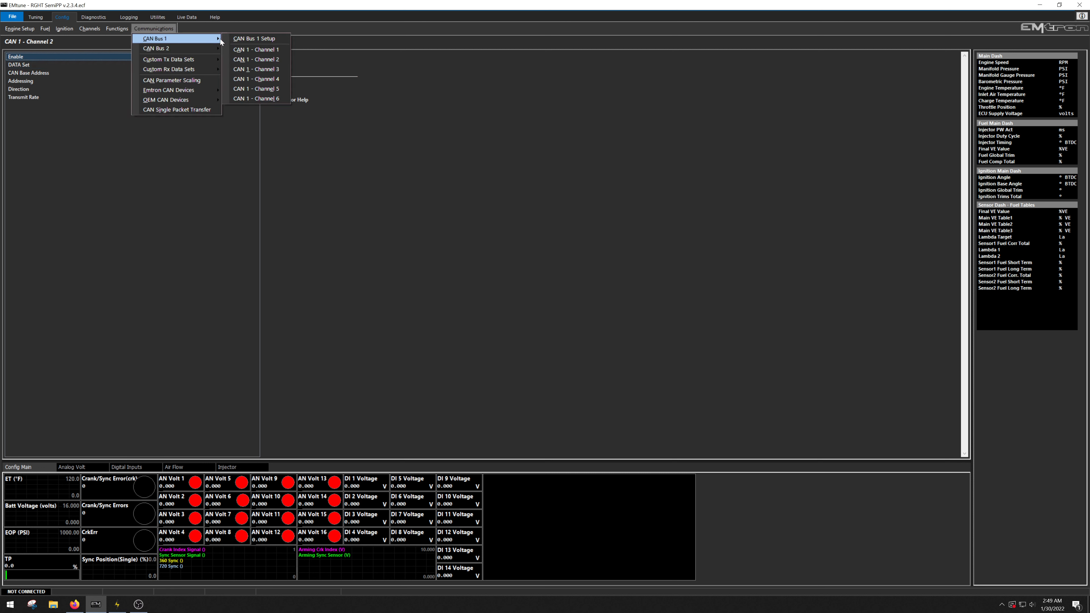
left_click(276, 69)
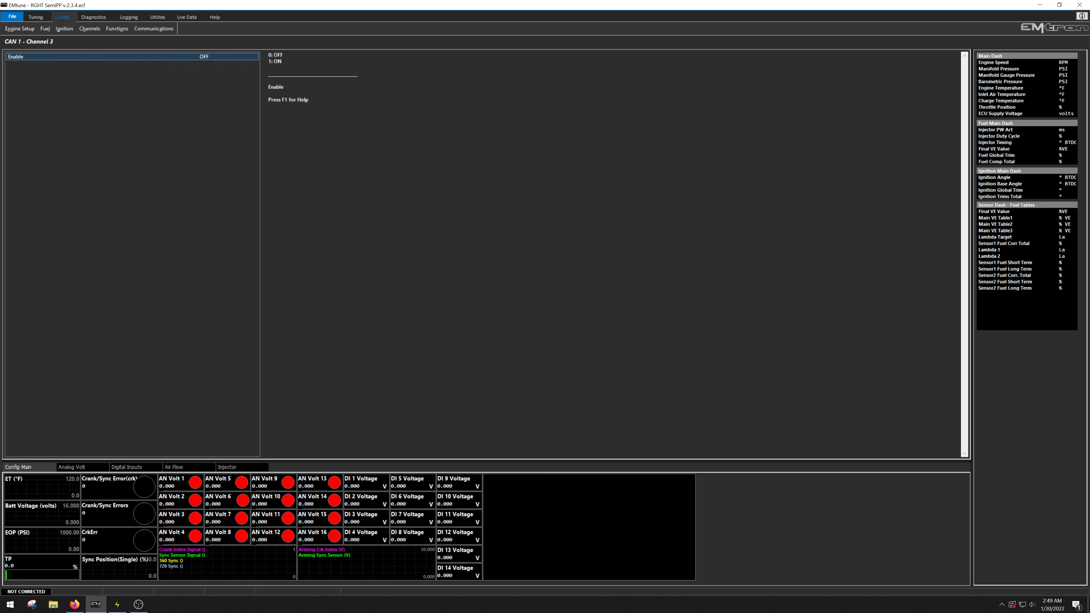
double_click(210, 58)
type("1")
key("Return")
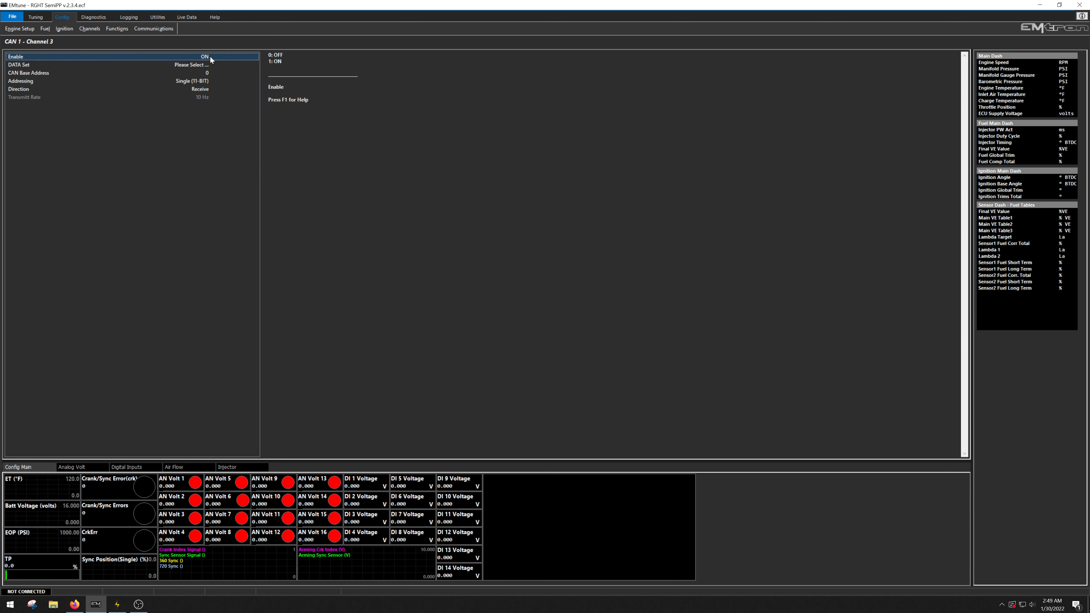
- Set the DATA Set of CAN 1 Channel 3 to option 60, Emtron ETC4 1x Device (CAN PID 691)
left_click(193, 65)
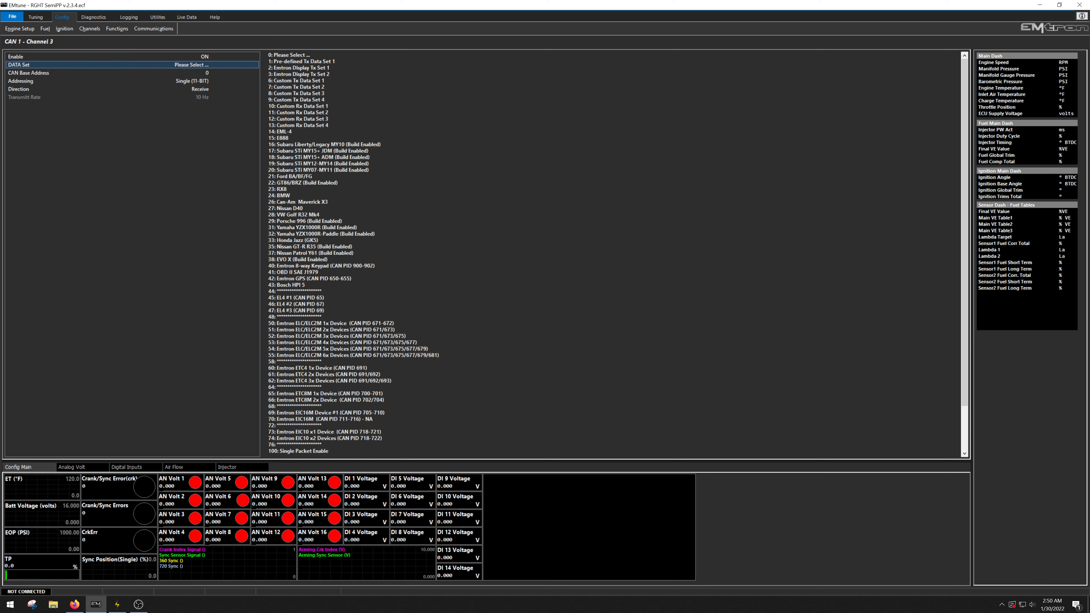
left_click_drag(280, 189, 287, 189)
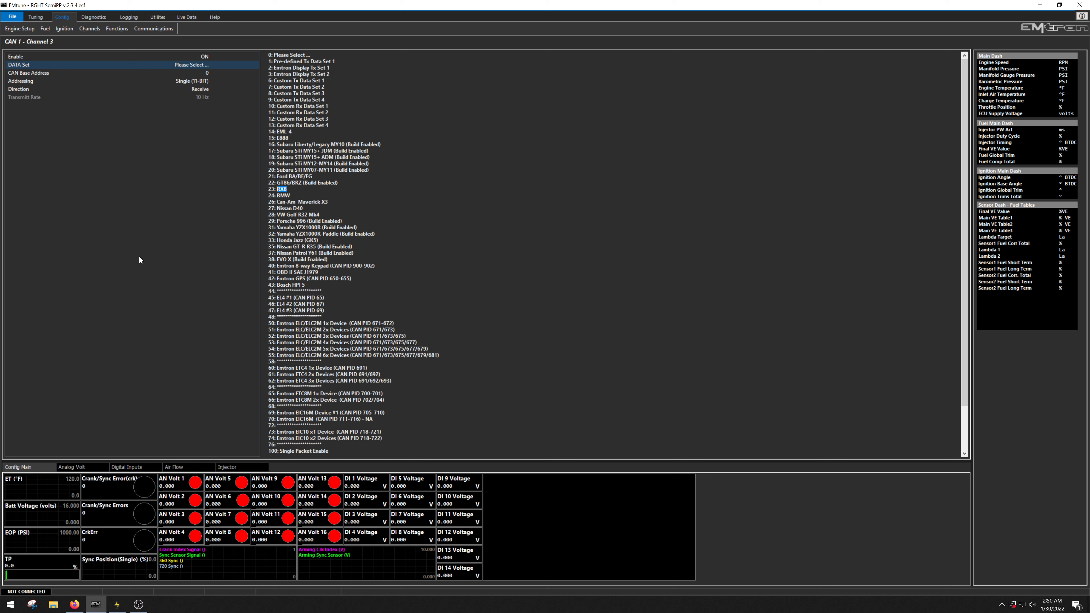
left_click(186, 67)
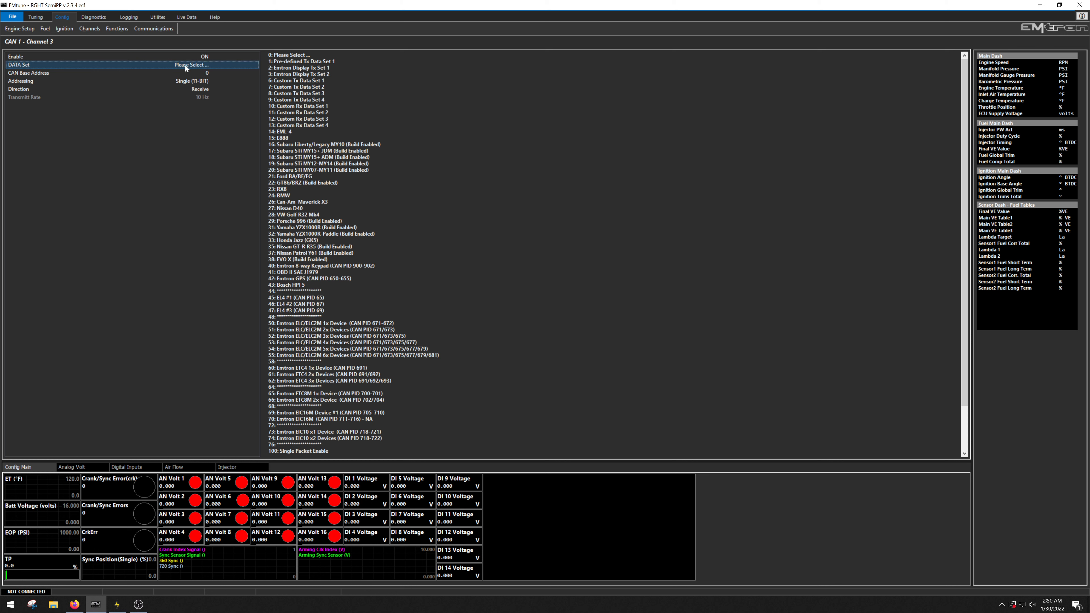
double_click(186, 67)
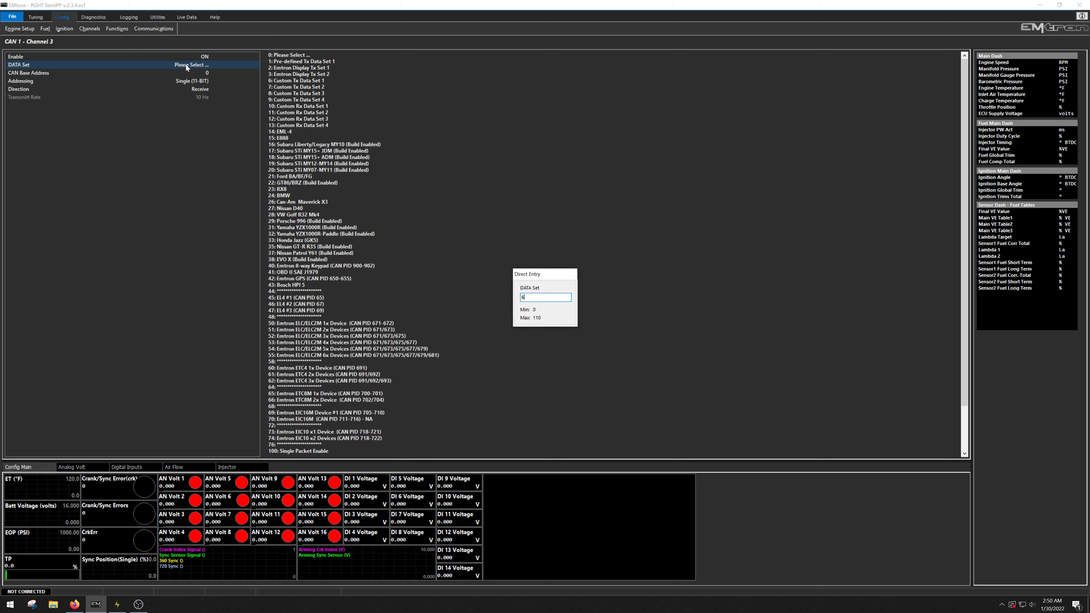
key("Return")
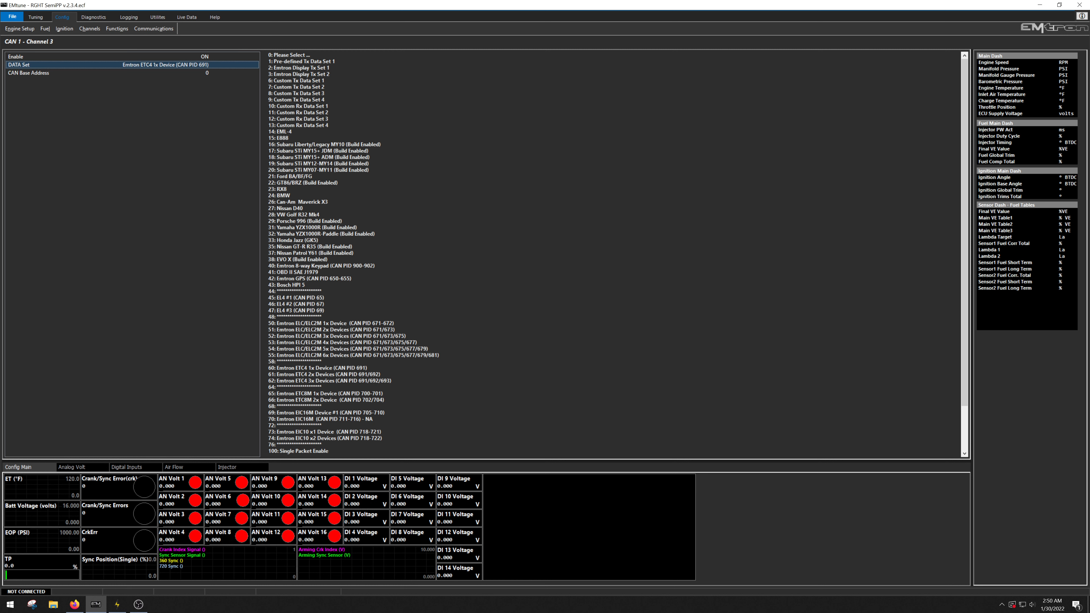
scroll(618, 256, "down", 3)
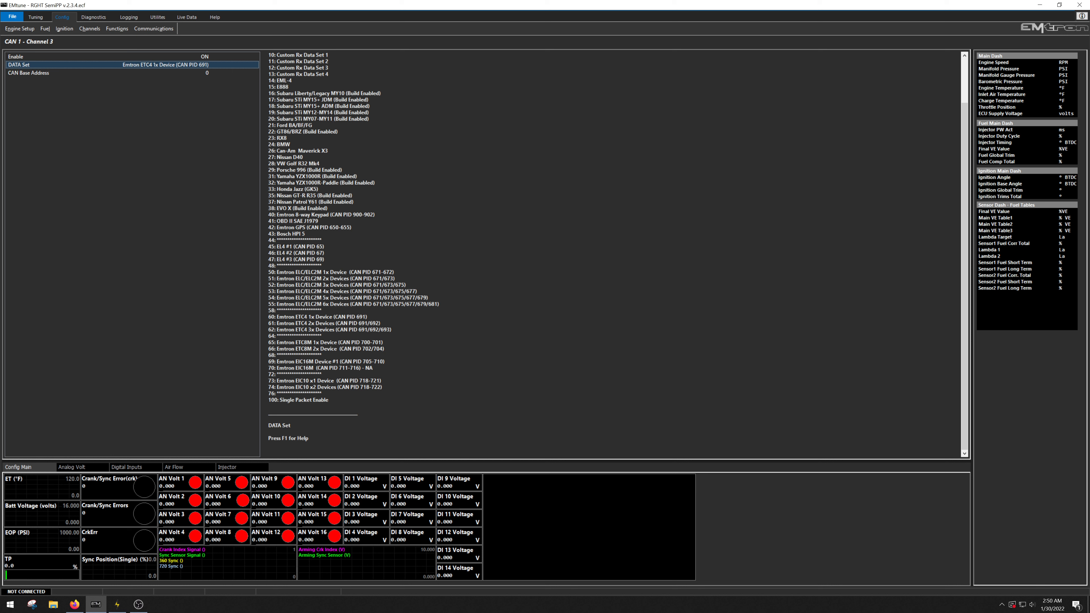
- Open the CAN Bus 2 Setup and check its baud rate
left_click(154, 29)
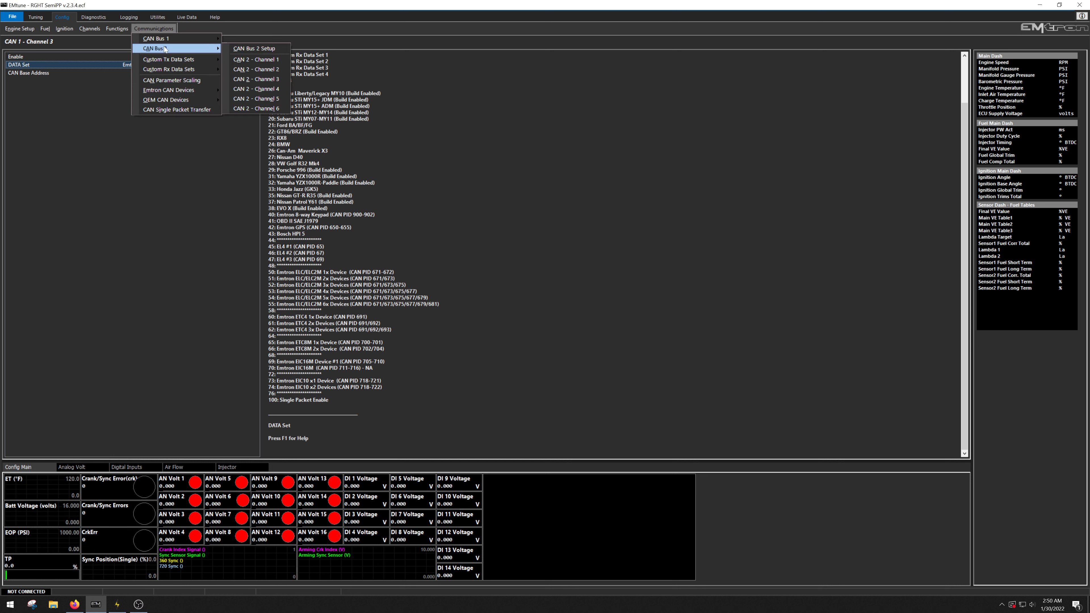
left_click(133, 208)
scroll(614, 254, "up", 3)
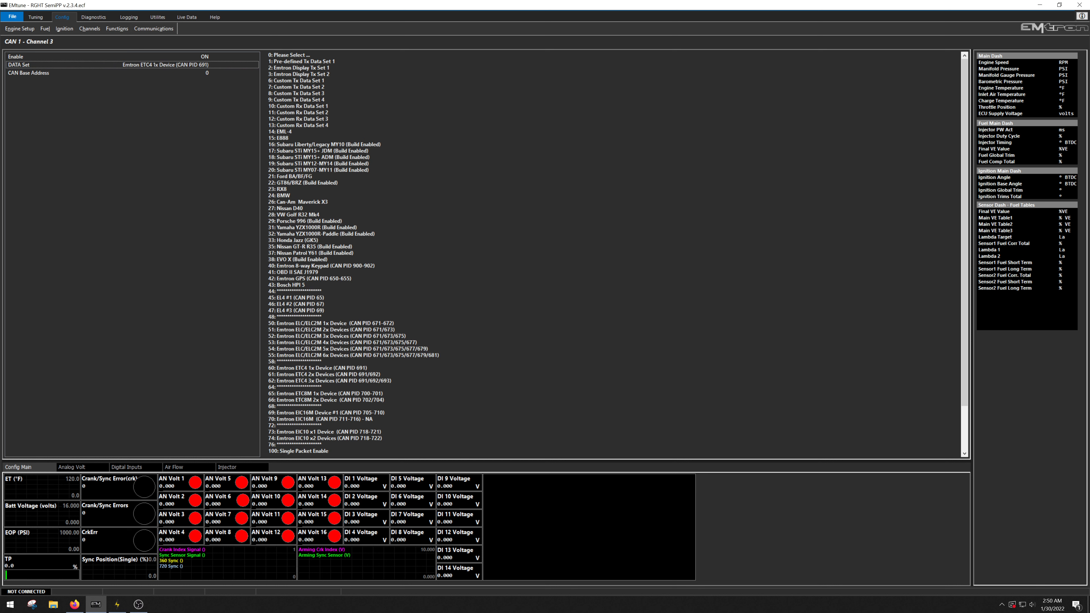
left_click(163, 29)
mouse_move(179, 48)
left_click(248, 48)
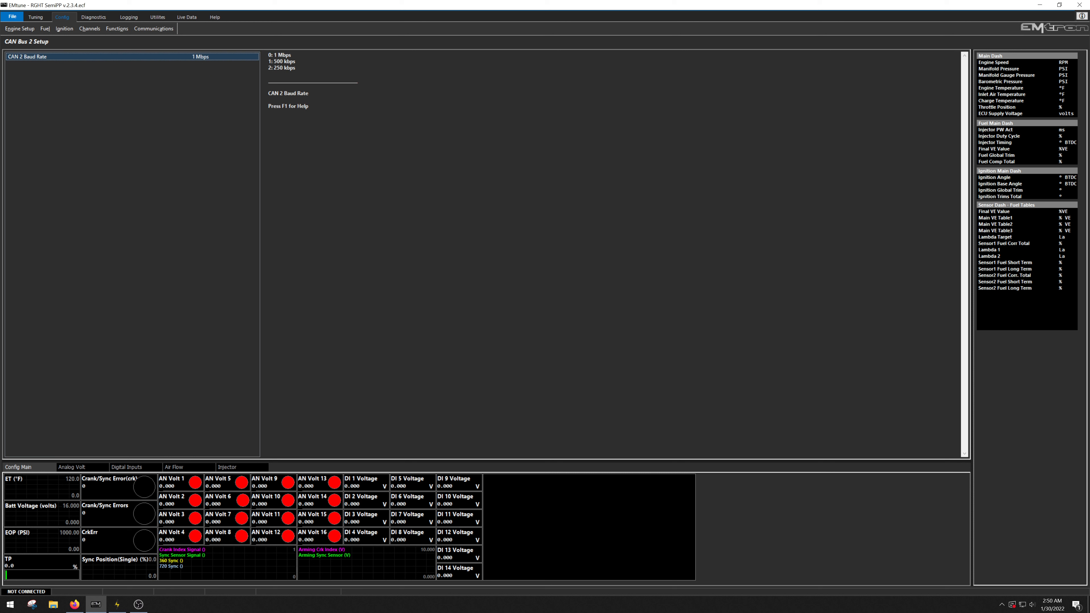
- Open the CAN 2 Channel 1 settings and turn the channel on
left_click(152, 30)
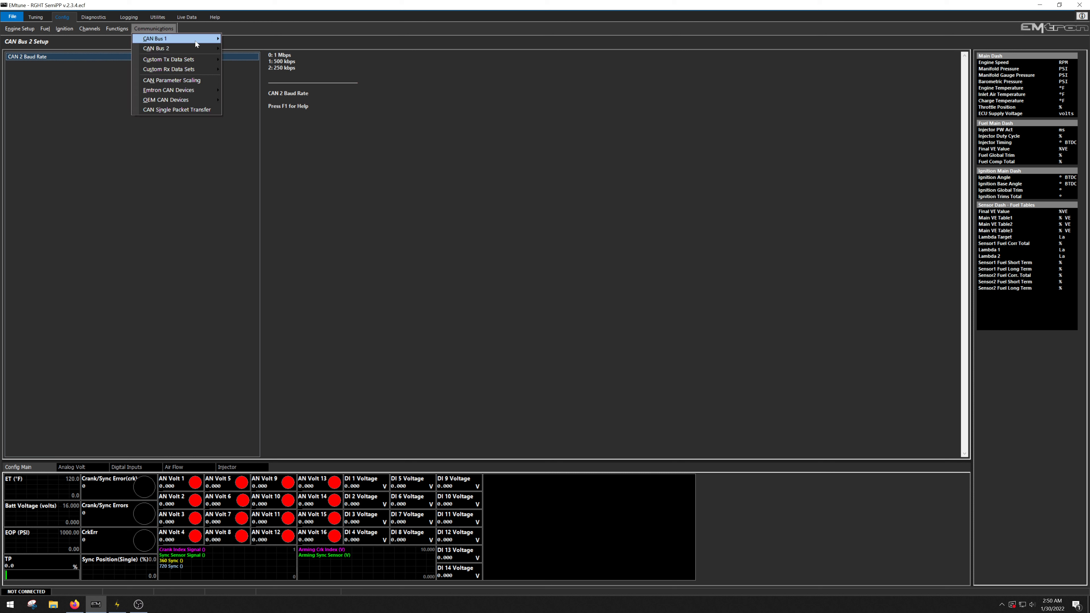
mouse_move(212, 48)
left_click(245, 50)
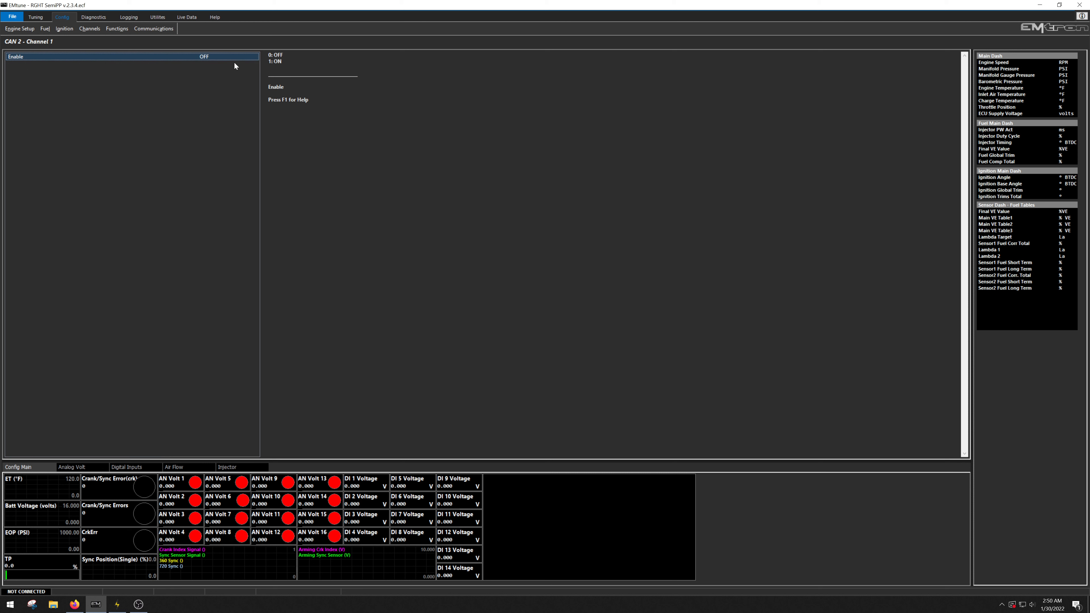
type("1")
key("Return")
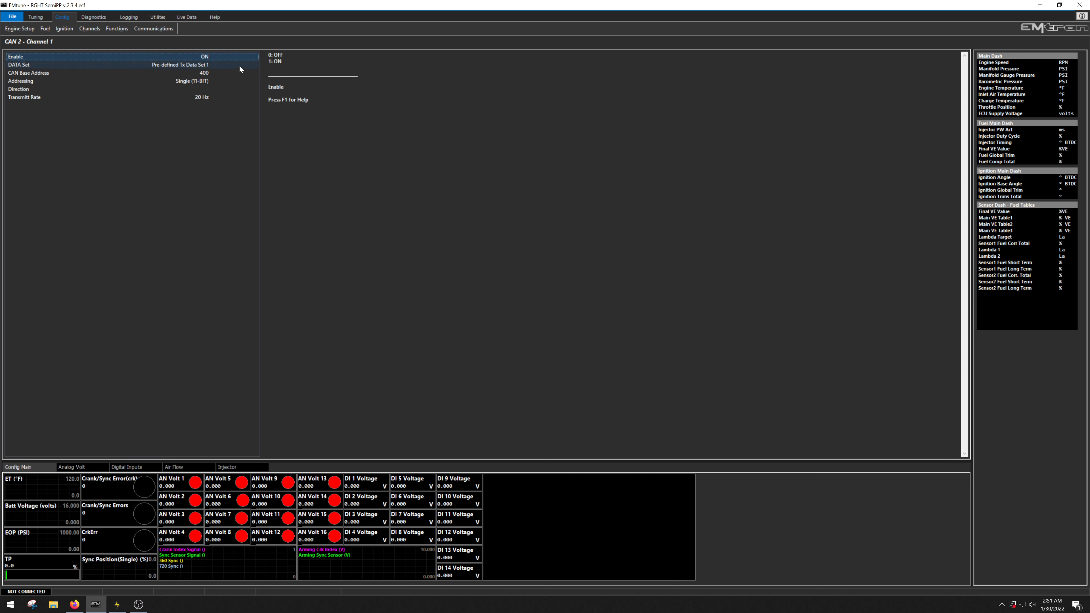
- Set the DATA Set of CAN 2 Channel 1 to option 2, Emtron Display Tx Set 1
left_click(191, 64)
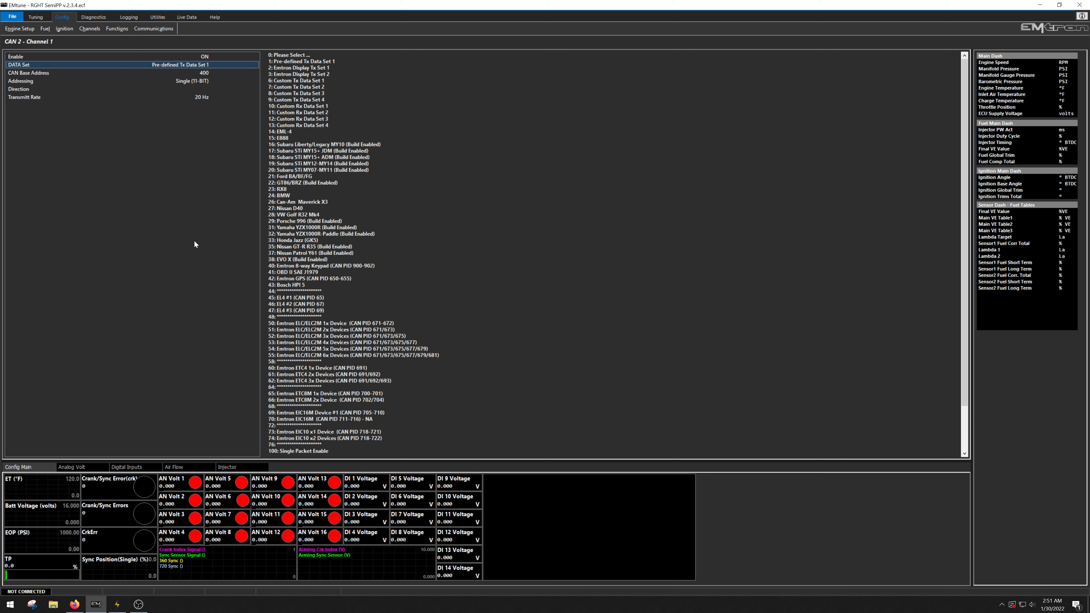
type("2")
key("Return")
- Open the CAN 2 Channel 2 settings and turn the channel on
left_click(163, 28)
mouse_move(197, 47)
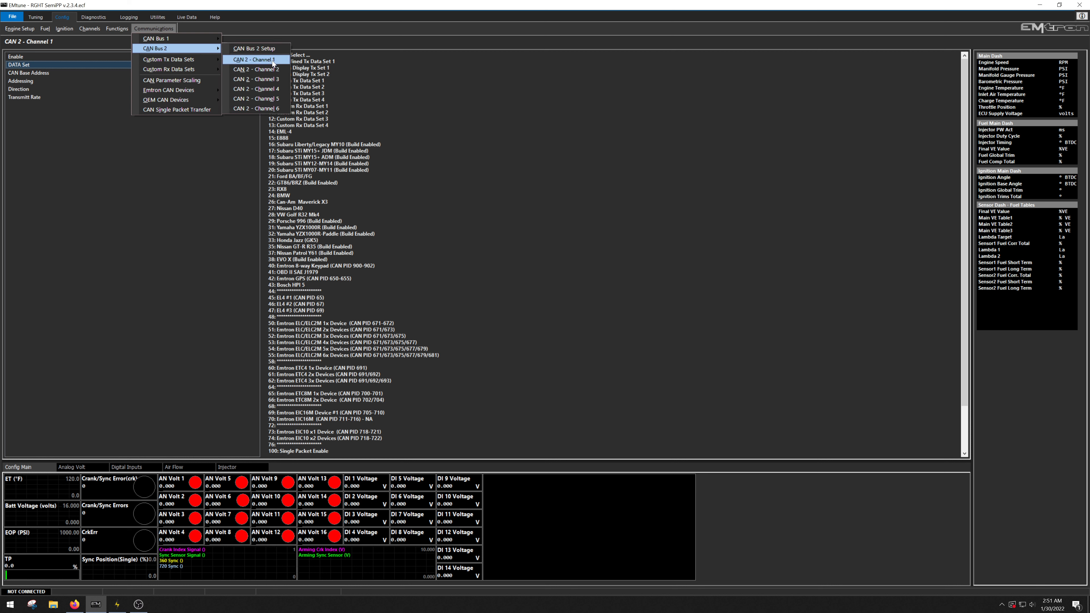
left_click(261, 70)
type("1")
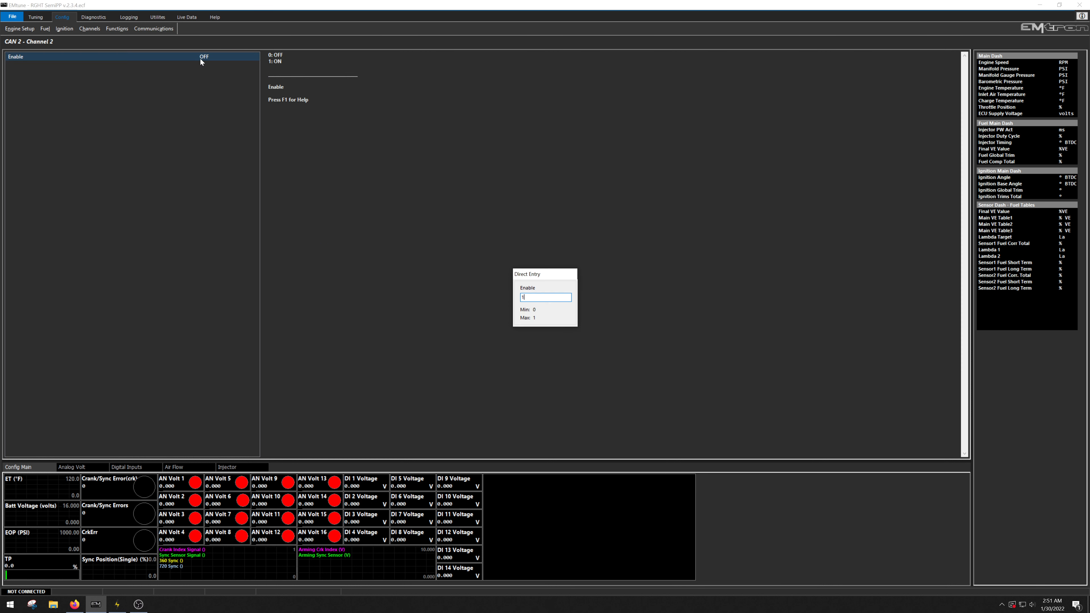
key("Return")
- Set the DATA Set of CAN 2 Channel 2 to option 3, Emtron Display Tx Set 2
left_click(186, 66)
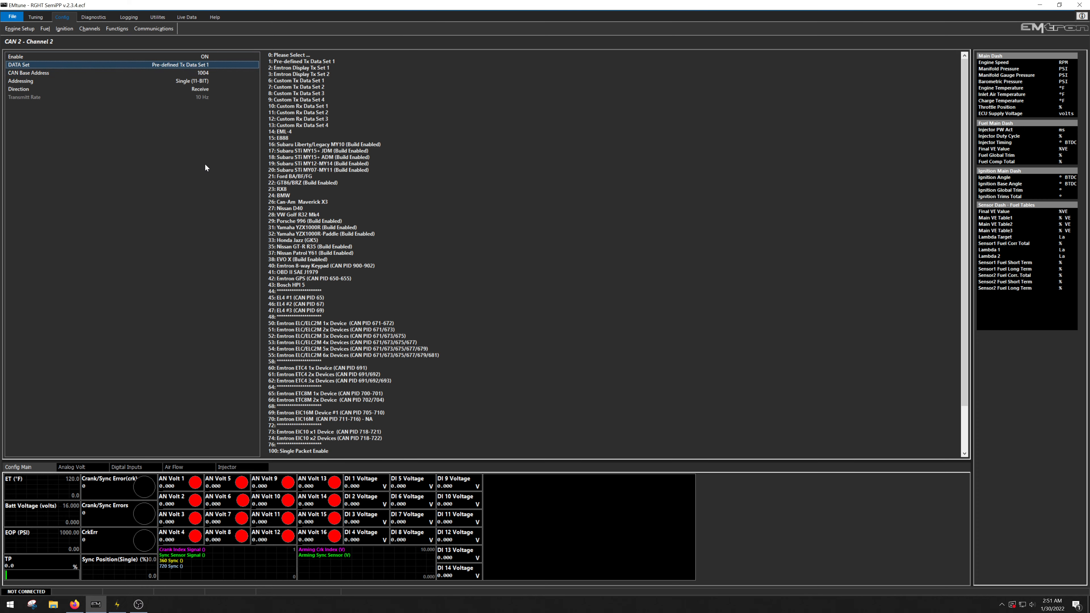
key("Return")
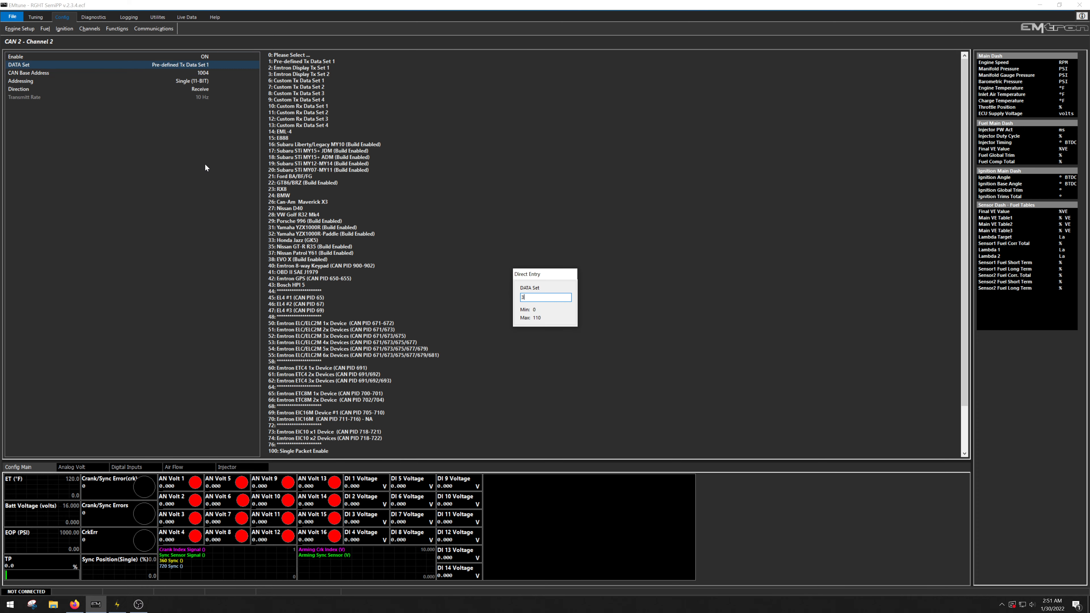
type("3")
key("Return")
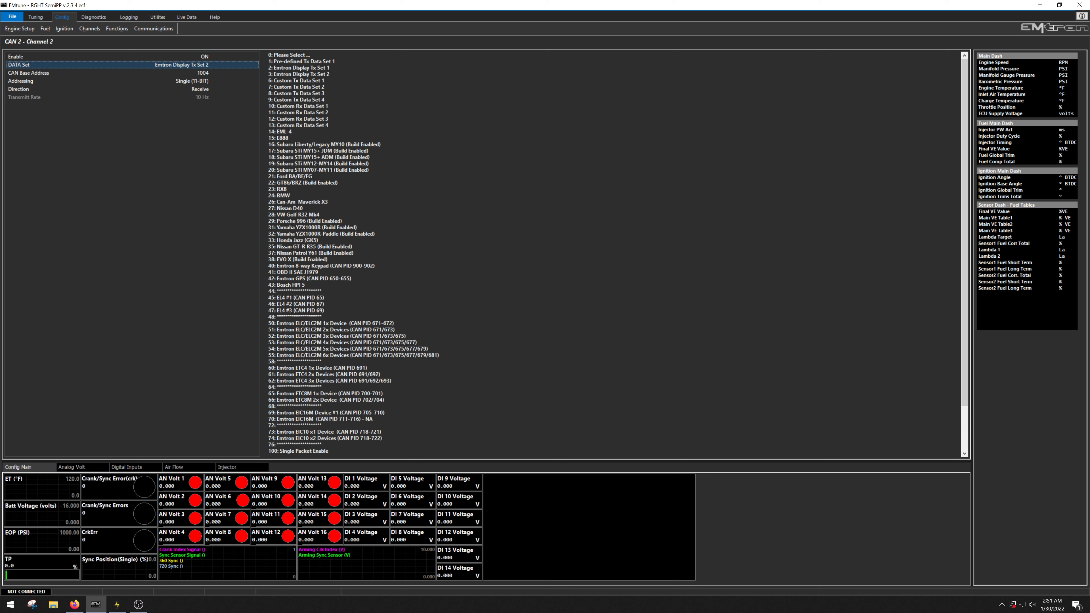
- Open the CAN 1 Channel 4 settings and turn the channel on
left_click(172, 27)
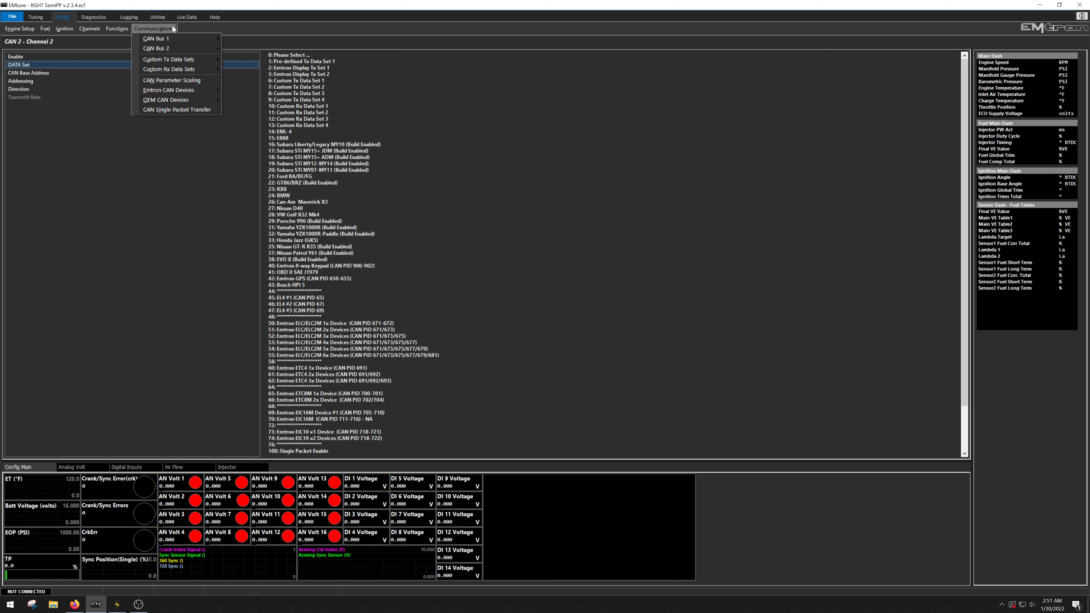
mouse_move(179, 38)
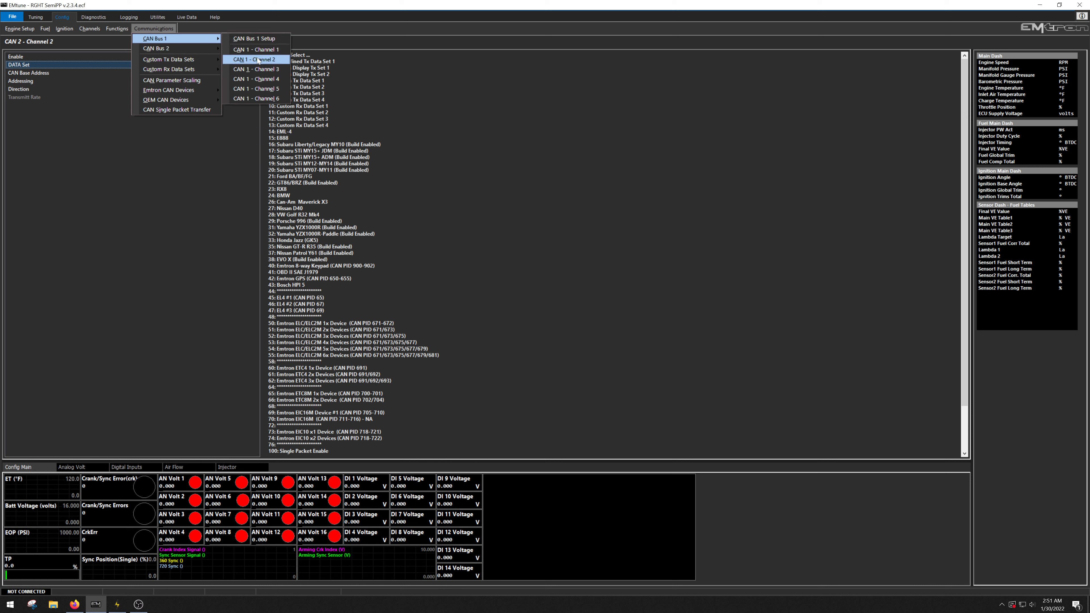
left_click(255, 78)
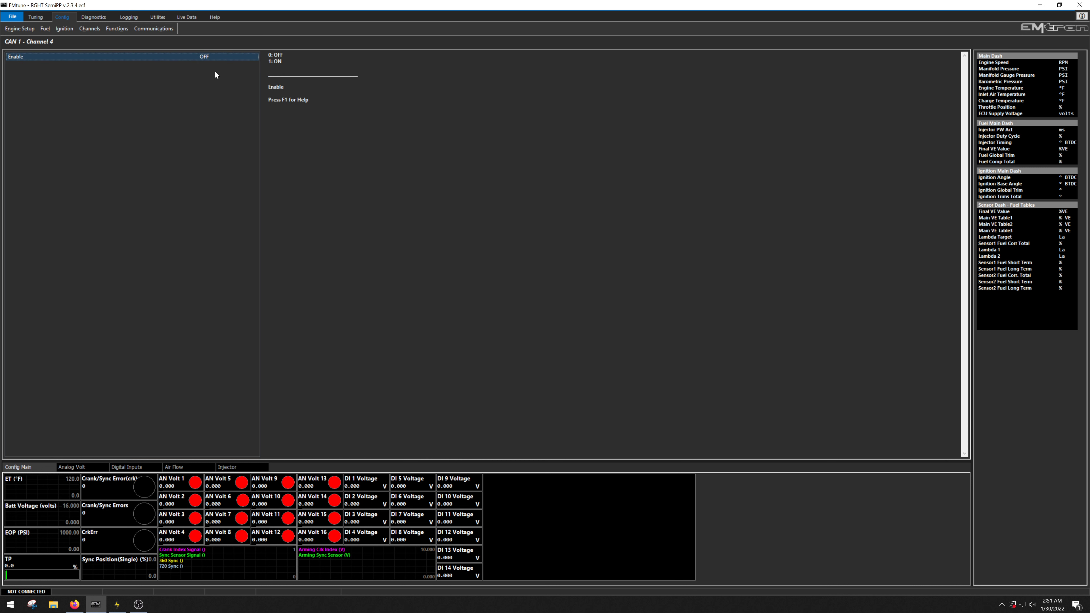
type("1")
key("Return")
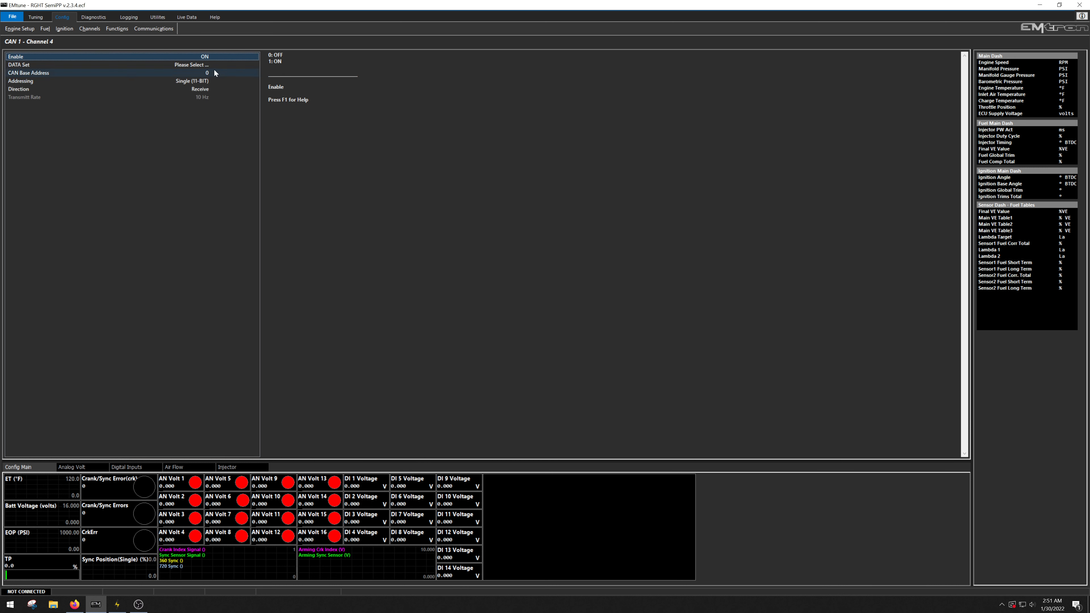
- Set the DATA Set of CAN 1 Channel 4 to option 40, Emtron 8-way Keypad (CAN PID 900-902)
left_click(201, 64)
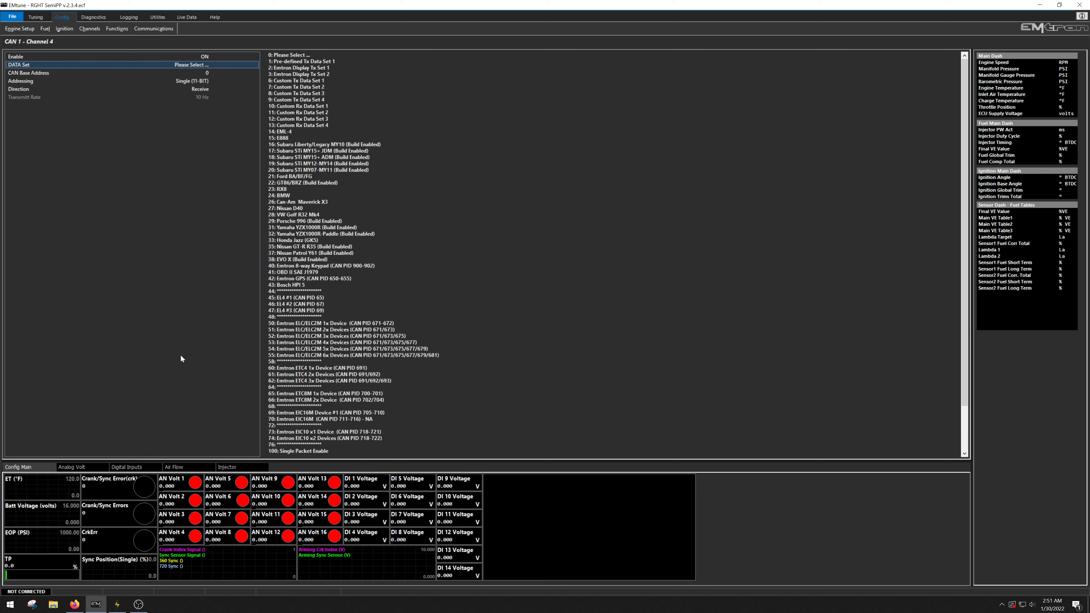
type("40")
key("Return")
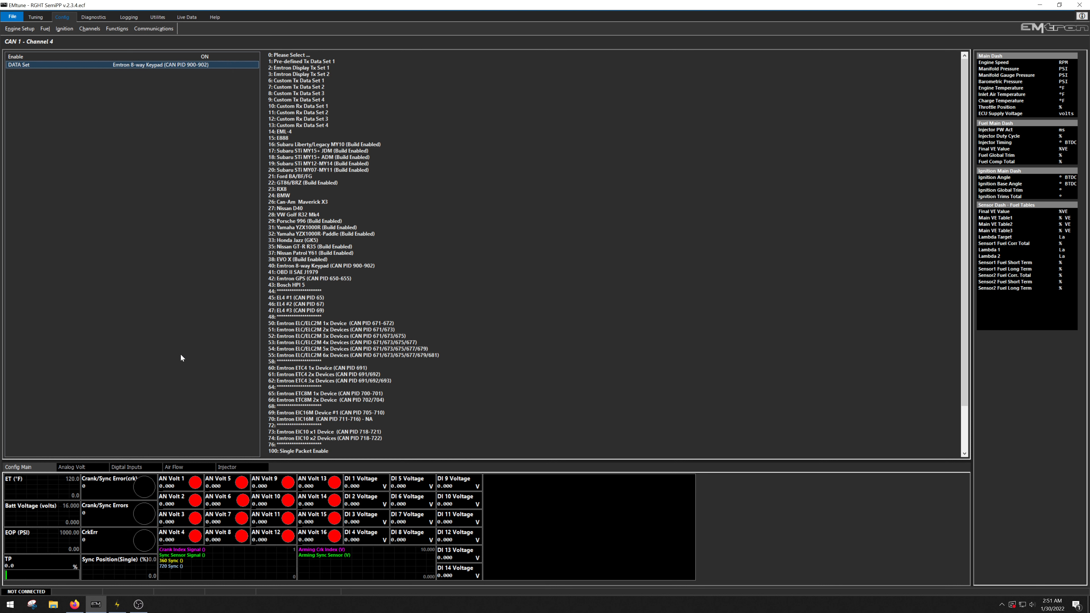
left_click(172, 221)
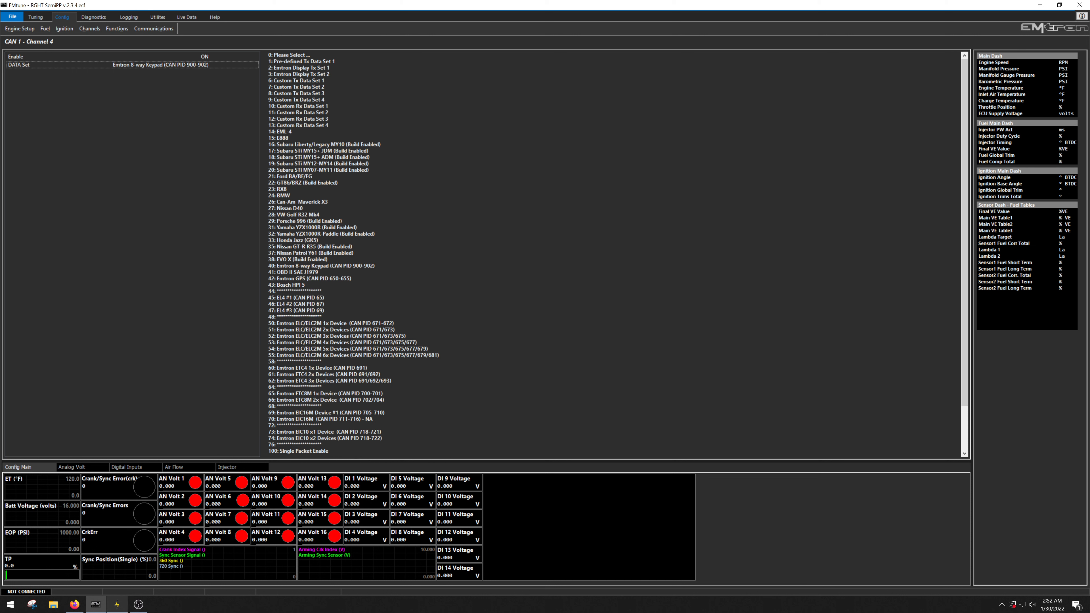
- Switch to the Ecumaster PMU Client, expand m_EmtronKV8 to examine its CAN channels, and collapse it again
left_click(117, 605)
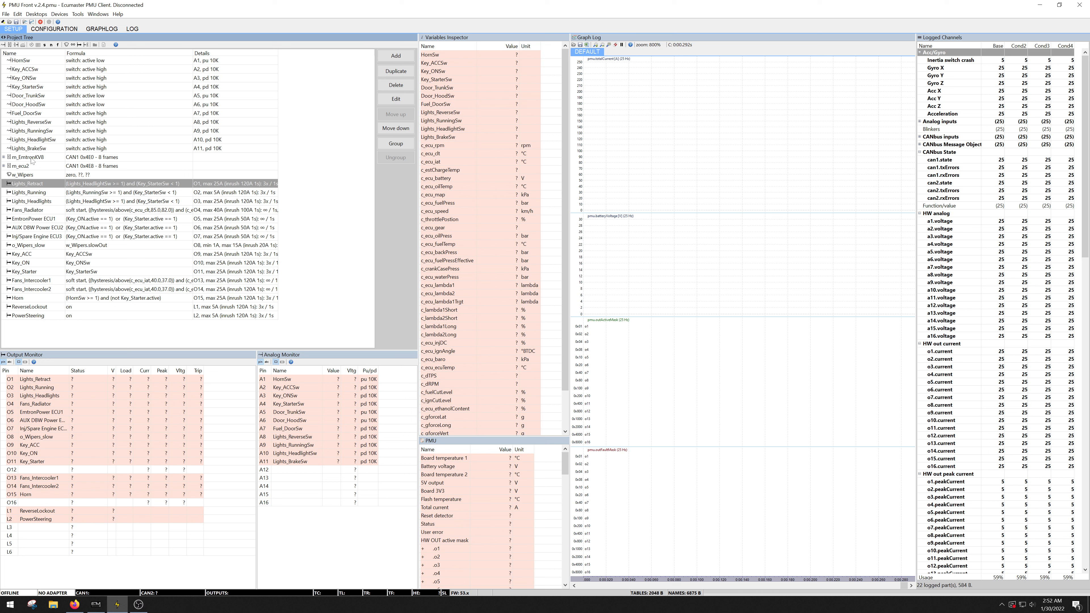
left_click(4, 158)
scroll(272, 201, "down", 2)
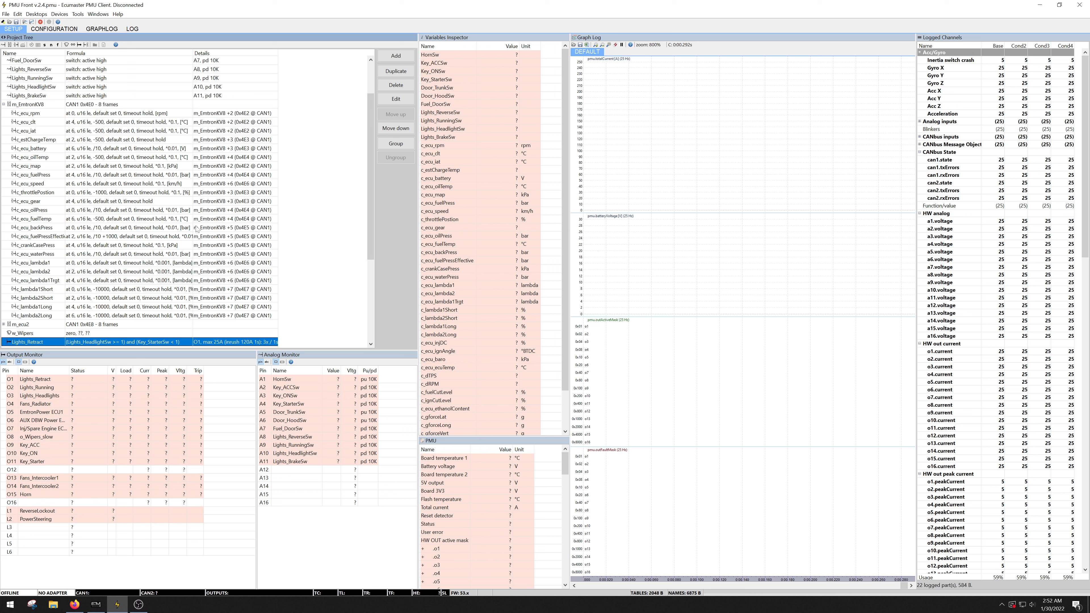
left_click(4, 104)
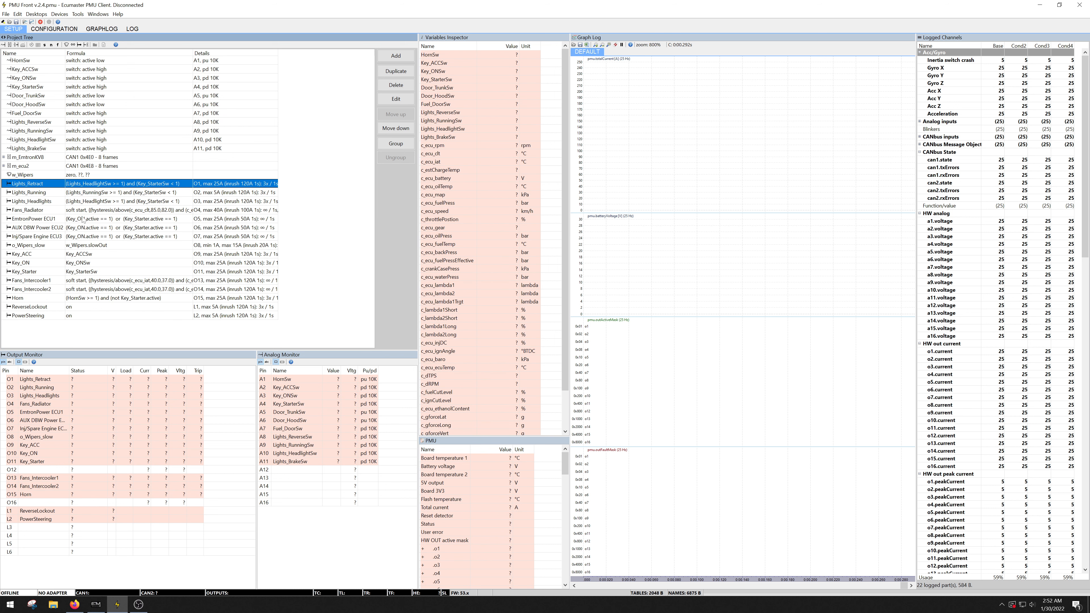
- Open the Fans_Radiator power output for editing and enable the duty cycle option in its PWM configuration
left_click(92, 210)
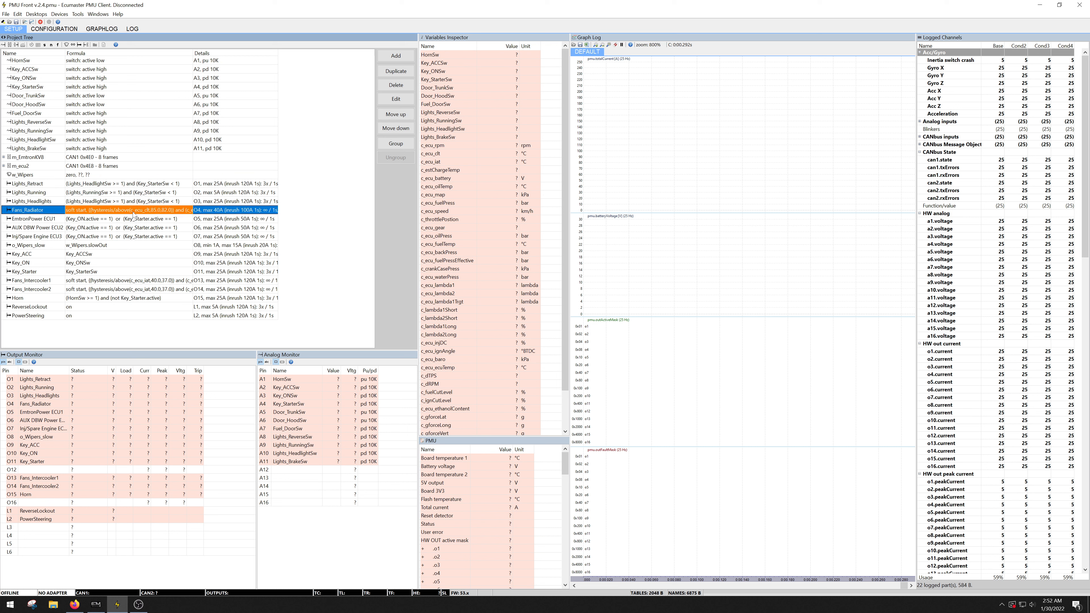
double_click(114, 211)
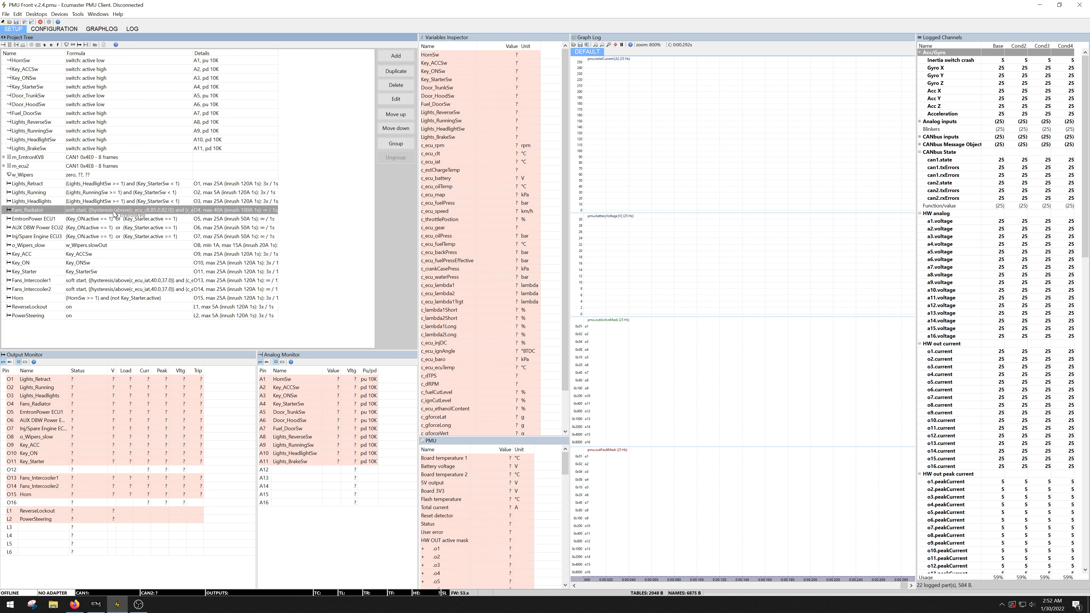
left_click(100, 212)
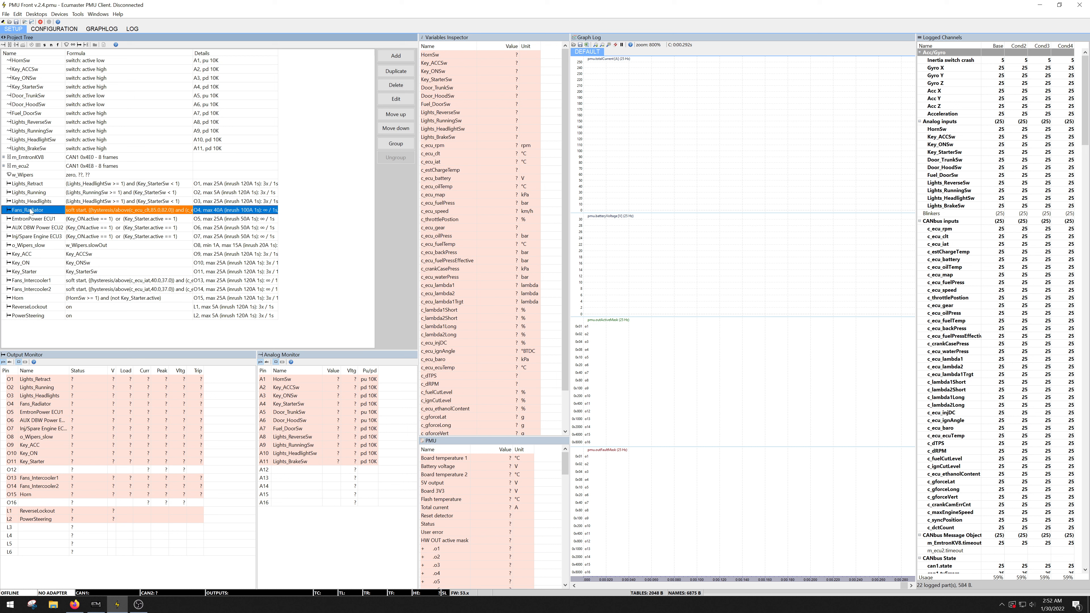
left_click(239, 213)
double_click(239, 213)
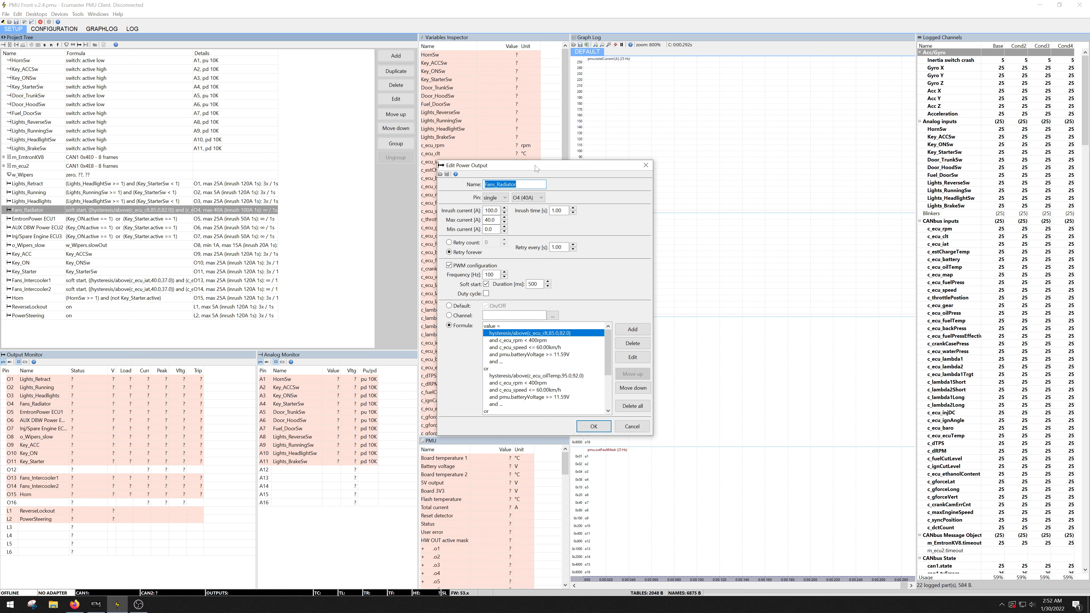
left_click_drag(535, 166, 376, 59)
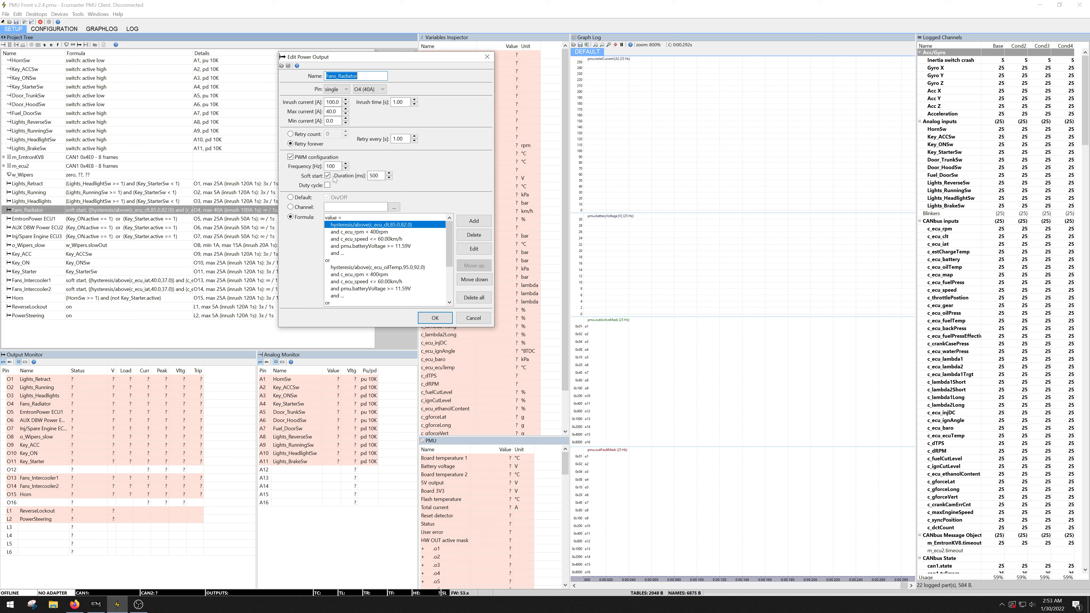
left_click(328, 185)
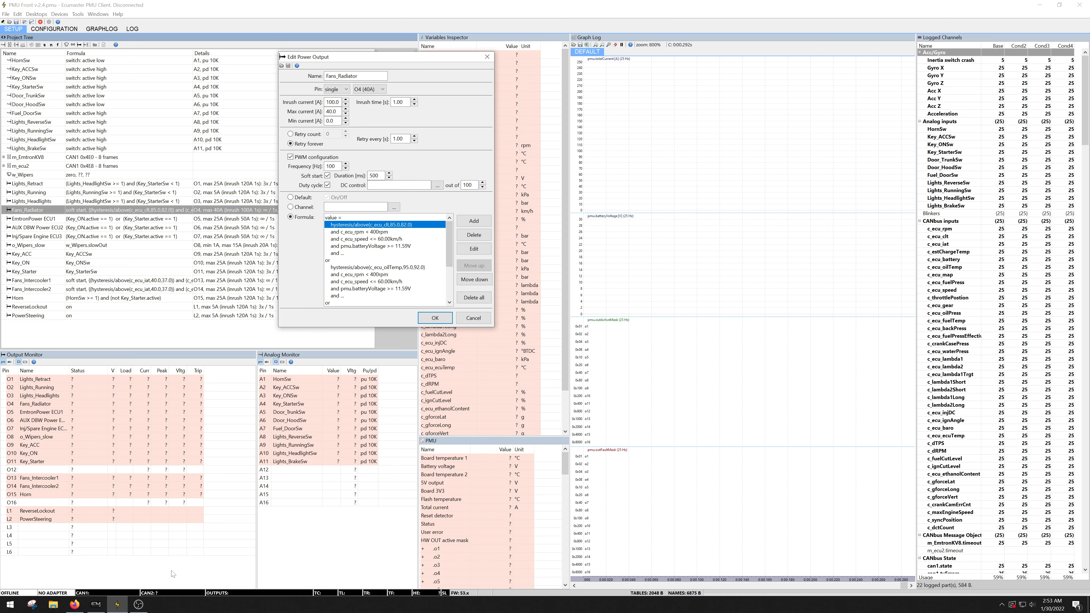
- Switch to EMtune and open the main table of Cooling Fan 1 among the vehicle functions
left_click(96, 604)
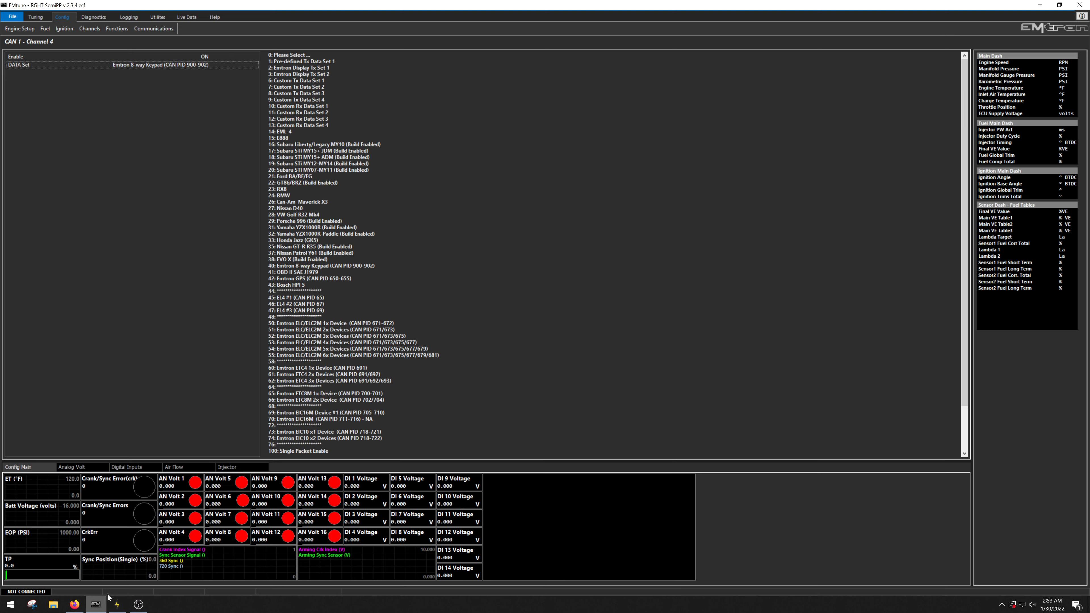
left_click(41, 18)
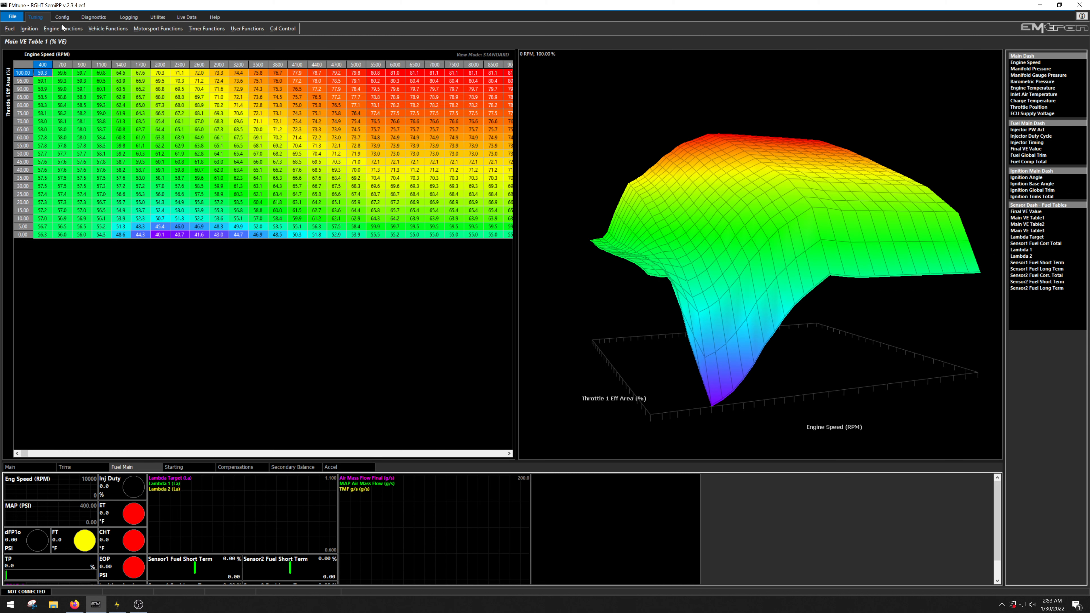
left_click(109, 28)
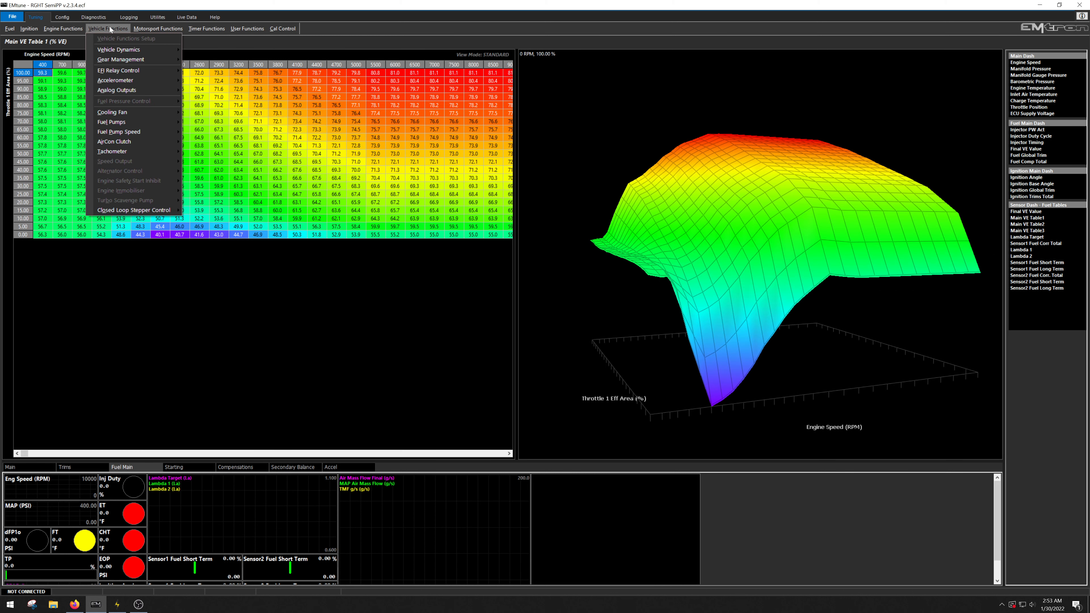
mouse_move(161, 111)
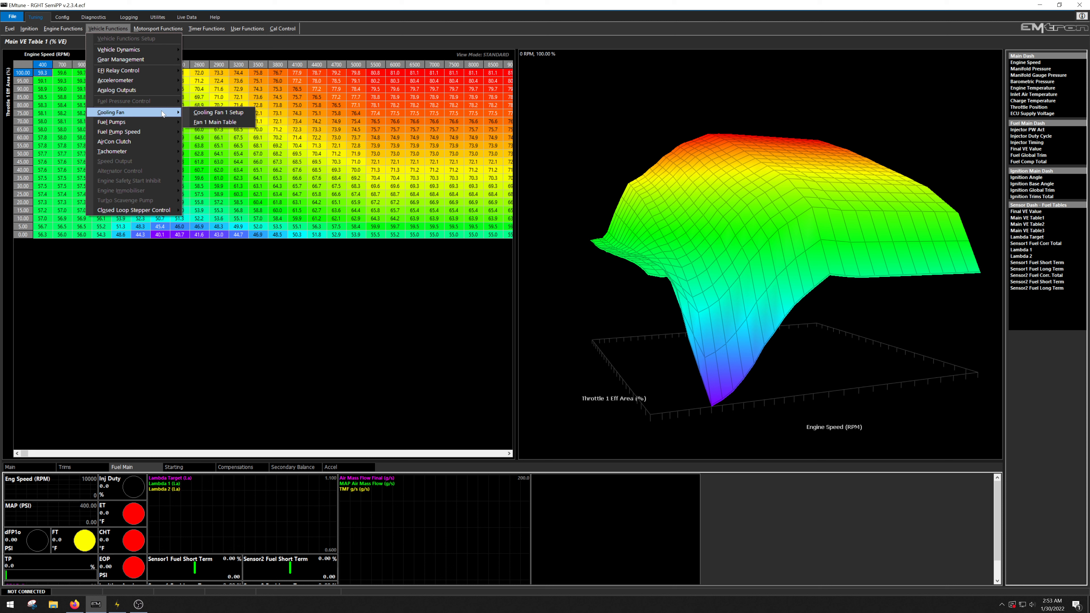
left_click(213, 121)
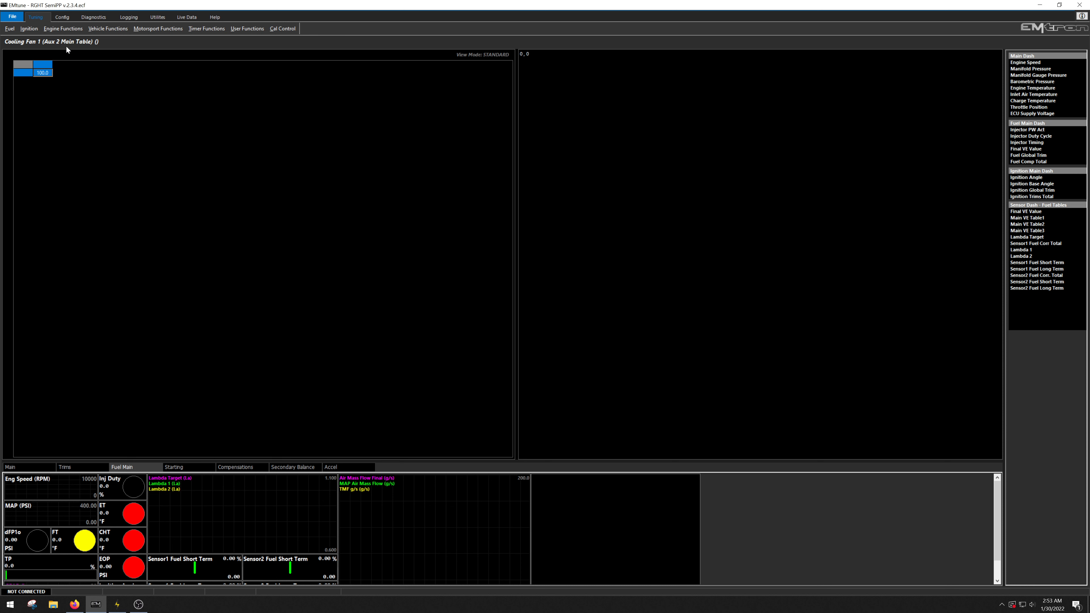
- Open the Cooling Fan 1 Setup to examine its temperature, speed and voltage switching settings
left_click(60, 28)
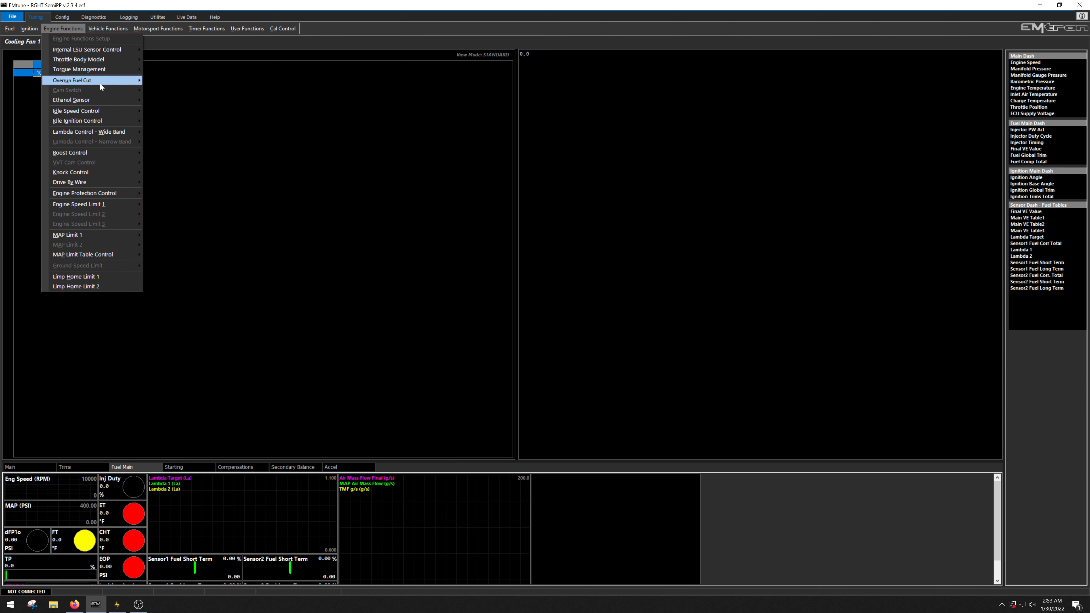
left_click(85, 29)
left_click(88, 28)
mouse_move(155, 110)
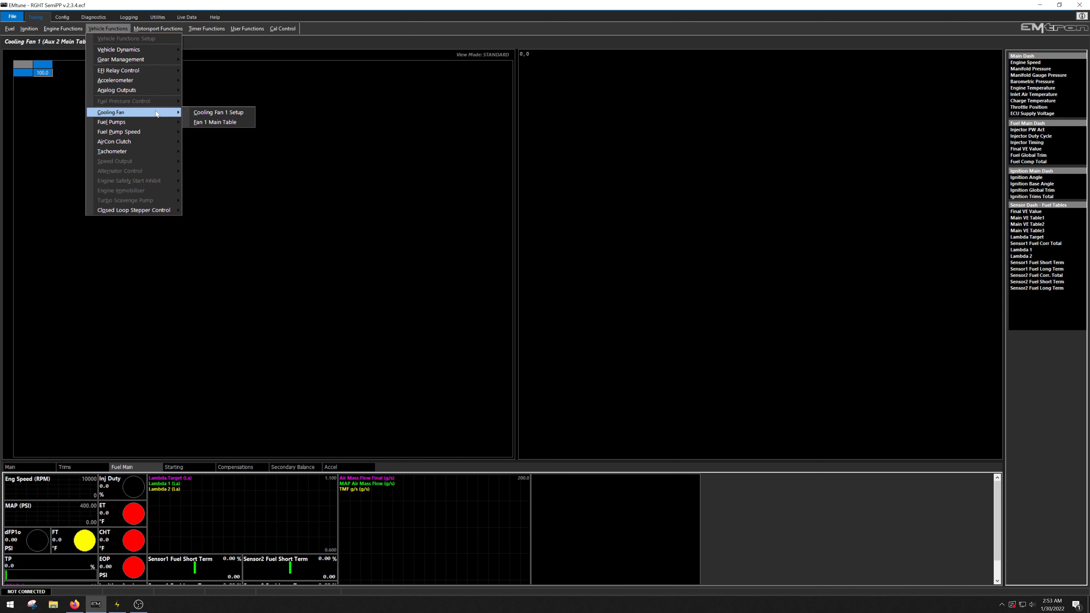
left_click(224, 112)
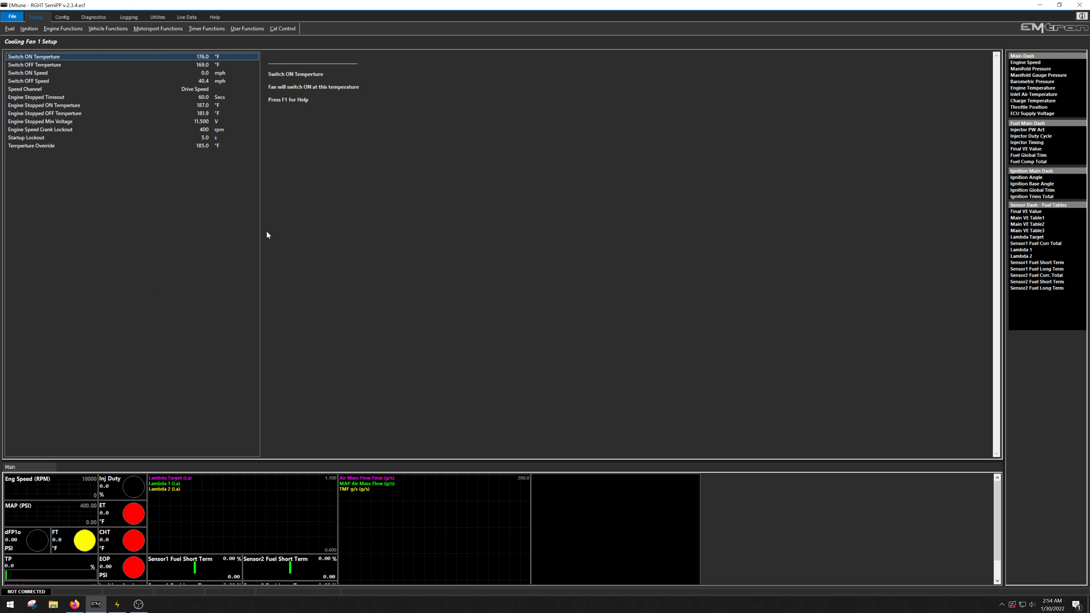
- Check the Fans_Radiator output in the PMU Client, then return to EMtune and reopen the Fan 1 Main Table
left_click(117, 604)
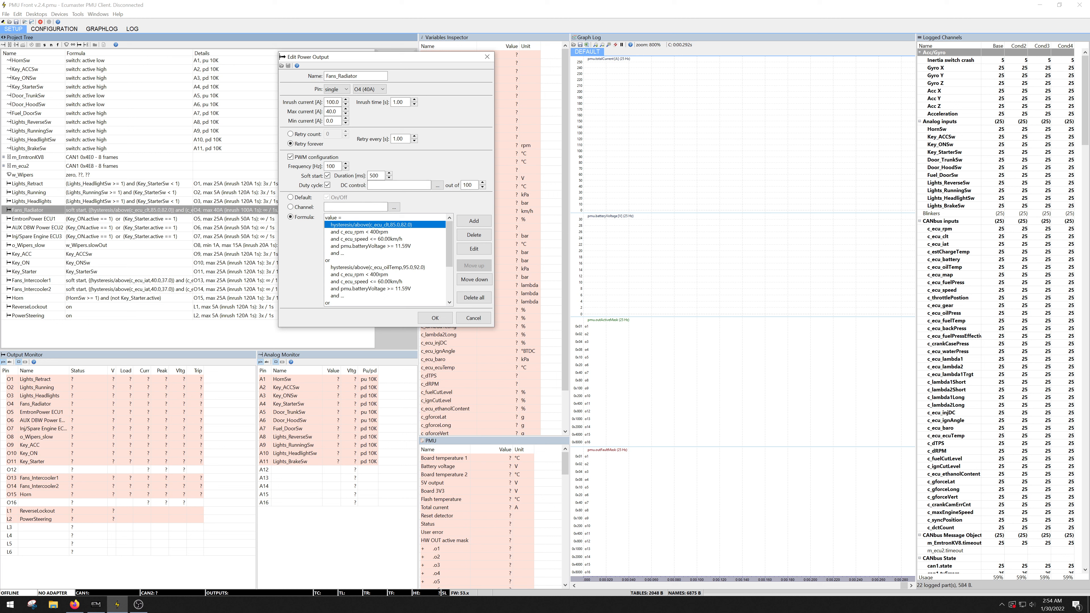
left_click(106, 606)
left_click(76, 28)
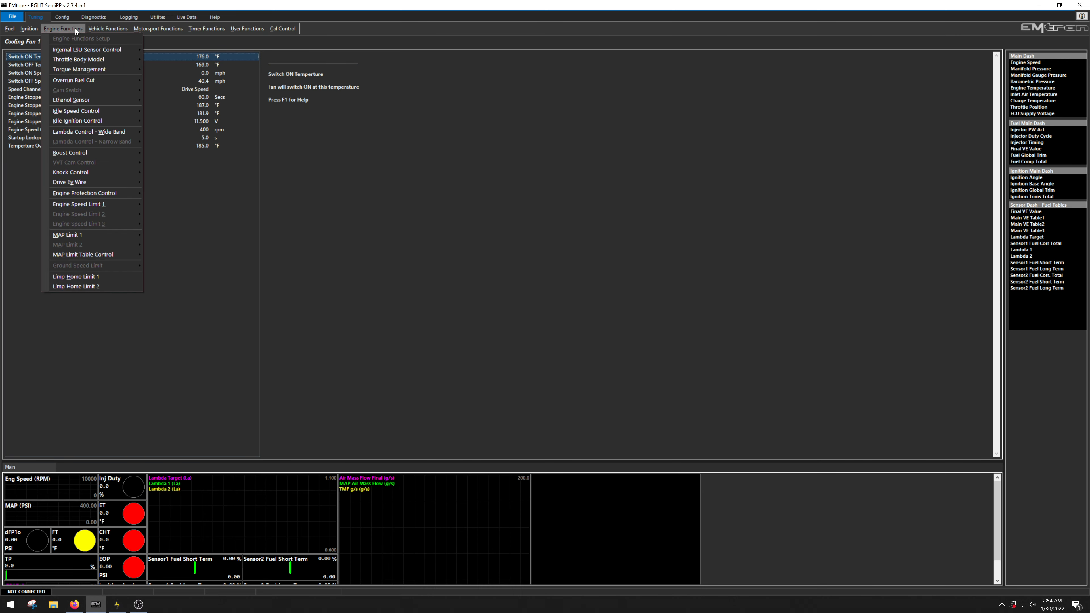
mouse_move(156, 116)
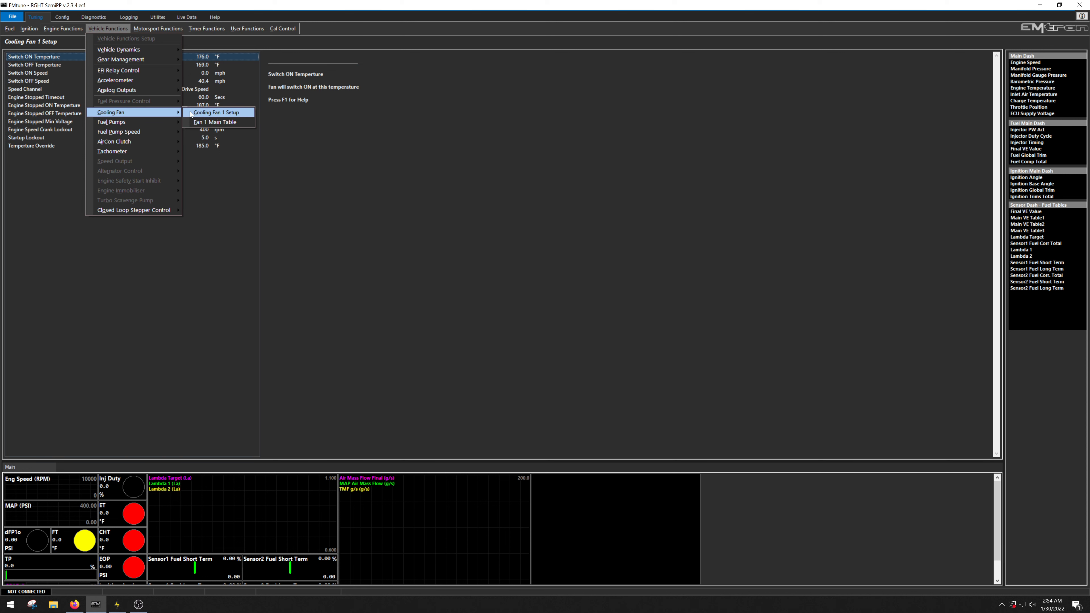
left_click(205, 122)
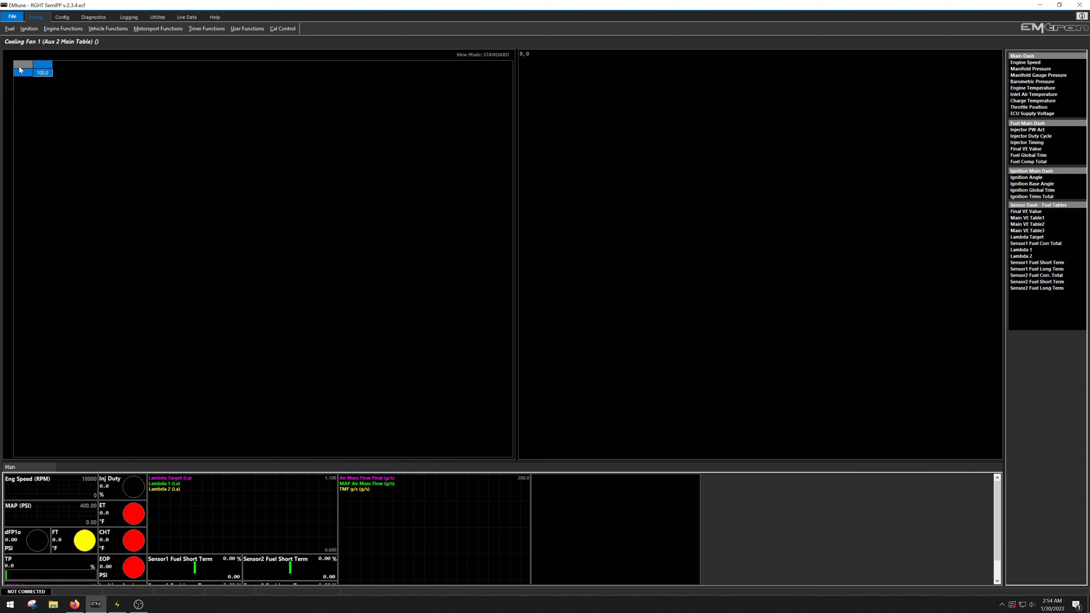
- Switch to the PMU Client, examine the Fans_Radiator formula's temperature and battery voltage conditions, and close its settings without saving
left_click(116, 605)
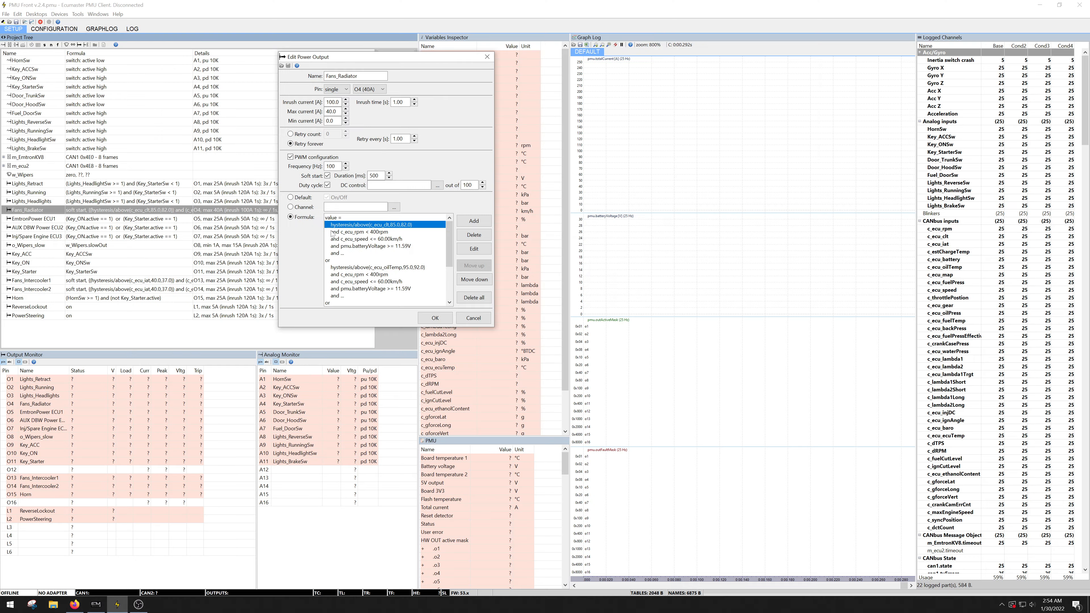
left_click(400, 185)
scroll(453, 253, "down", 3)
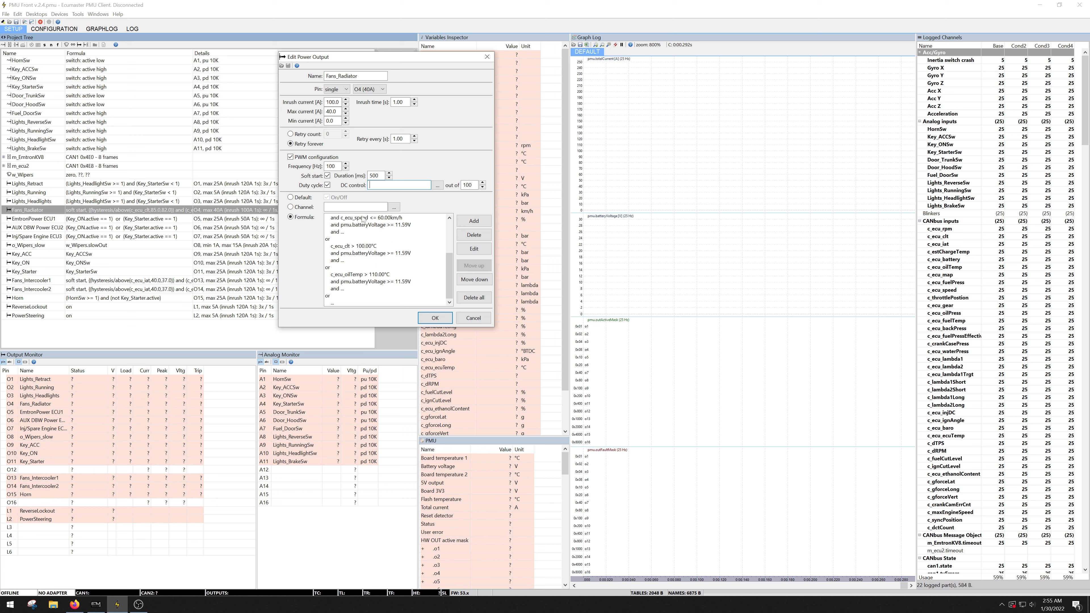
left_click_drag(447, 269, 446, 261)
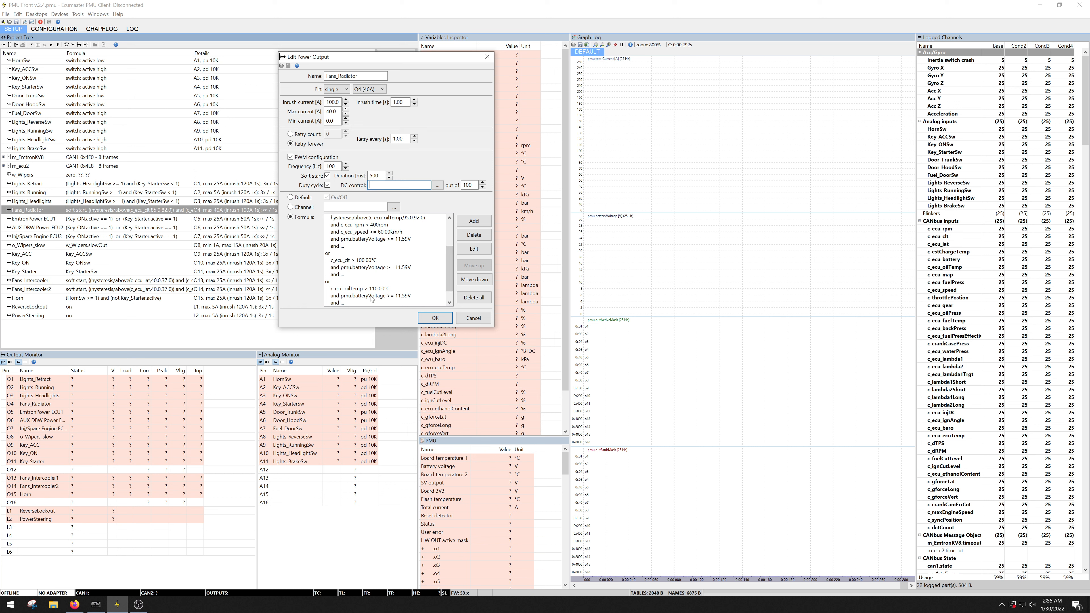
left_click(341, 268)
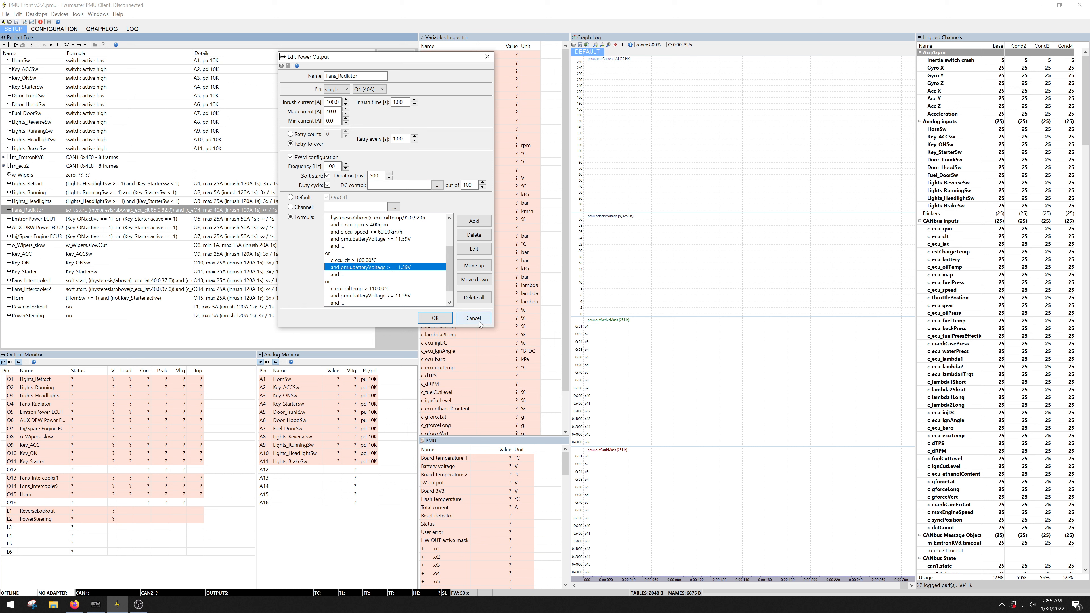
left_click(478, 321)
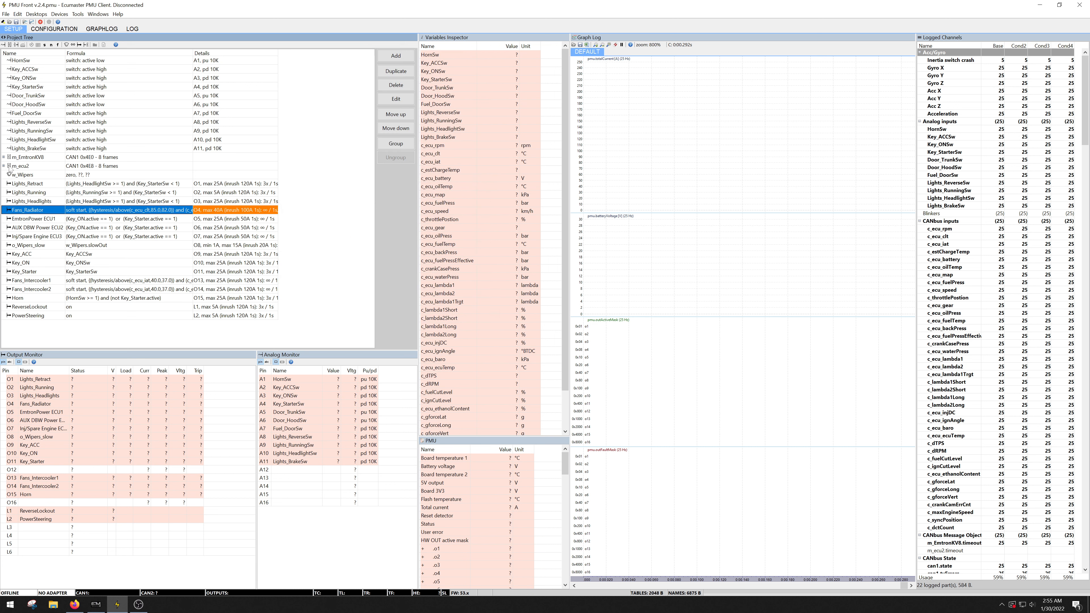
- Expand m_ecu2 in the project tree and examine its CAN channels, from injector duty cycle to sync position
left_click(27, 166)
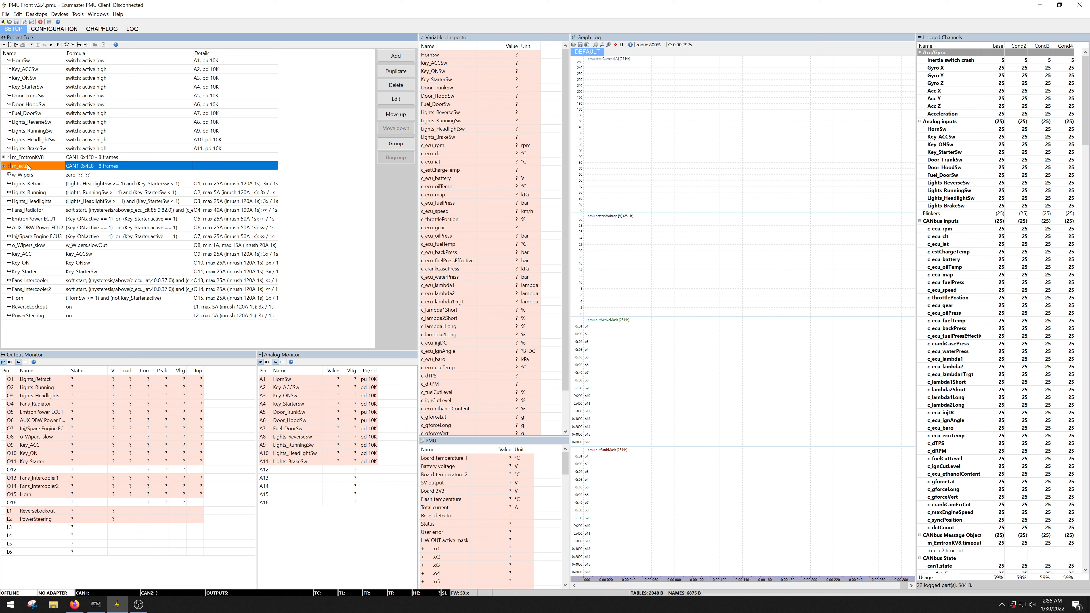
left_click(3, 166)
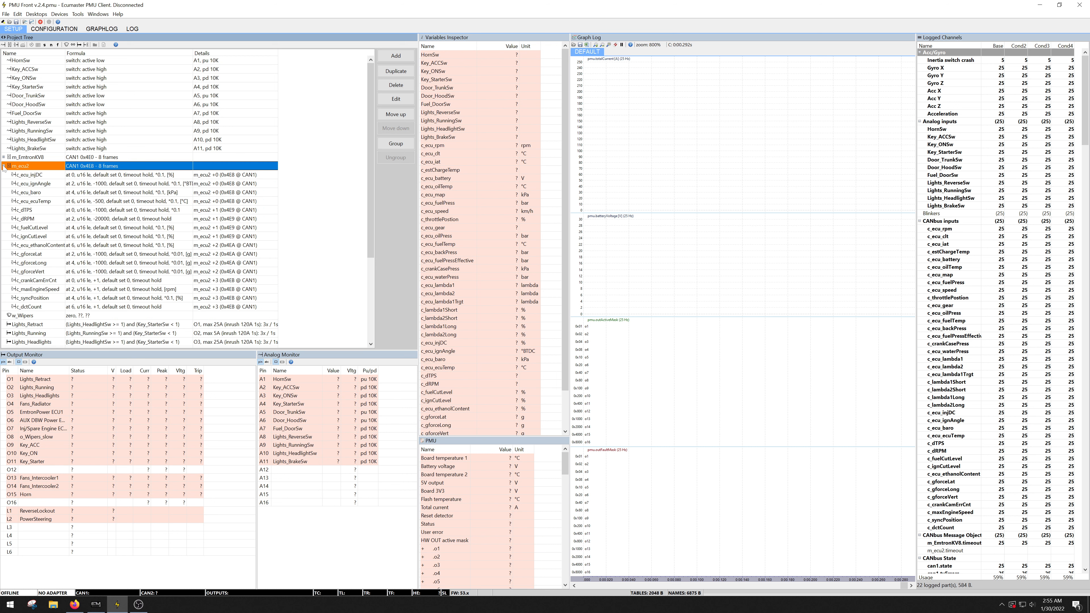
left_click(39, 175)
left_click(61, 200)
left_click(82, 237)
left_click(56, 256)
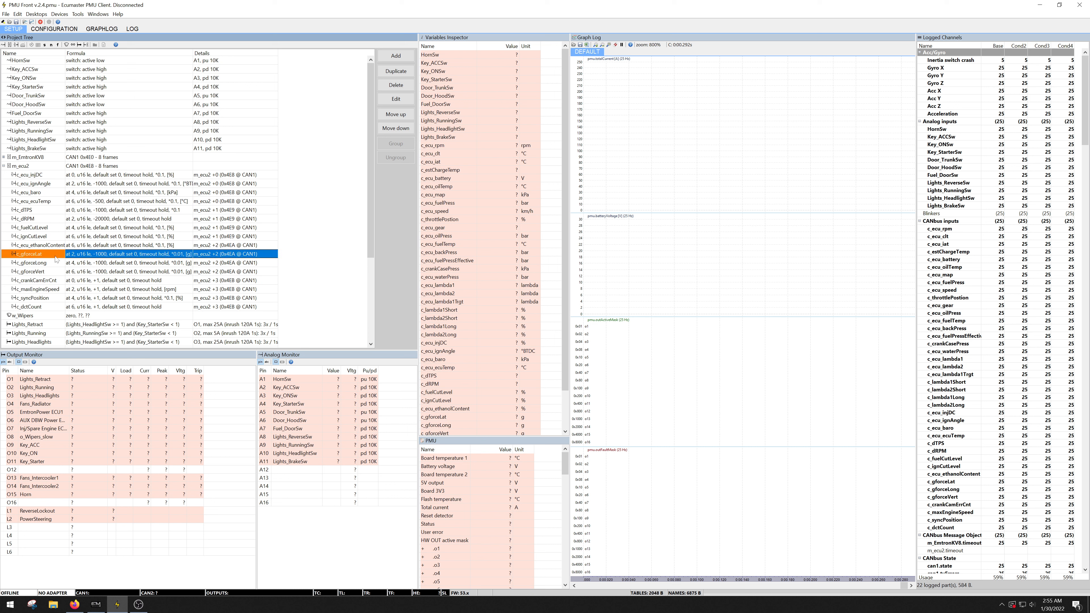
left_click(47, 280)
left_click(29, 298)
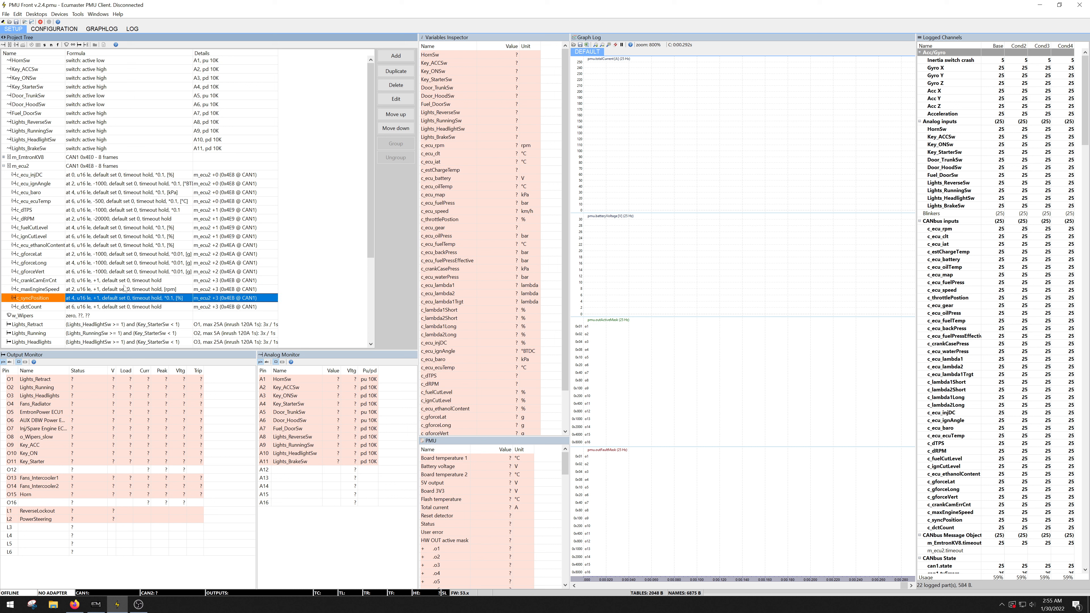
left_click(54, 291)
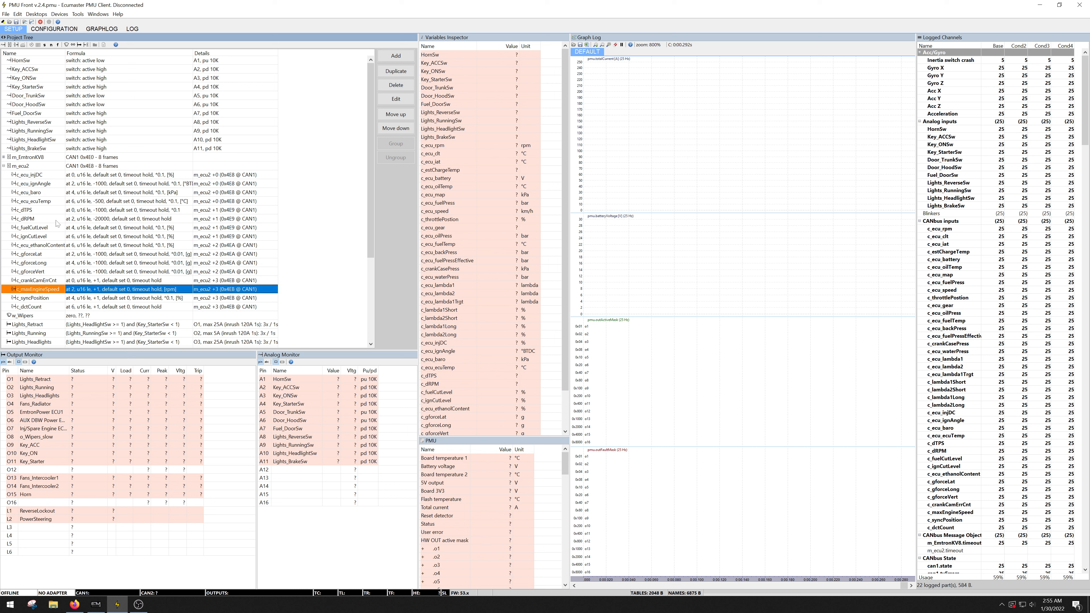
left_click(42, 272)
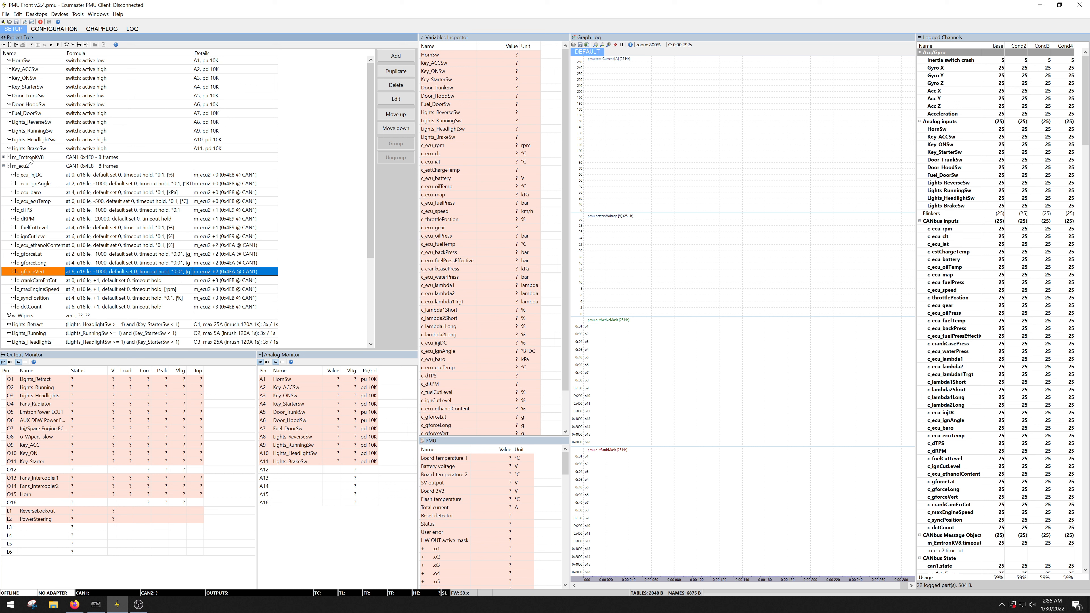
- Switch to EMtune and open Custom Tx Data Set 1 in the communications configuration to examine its parameter list
left_click(96, 604)
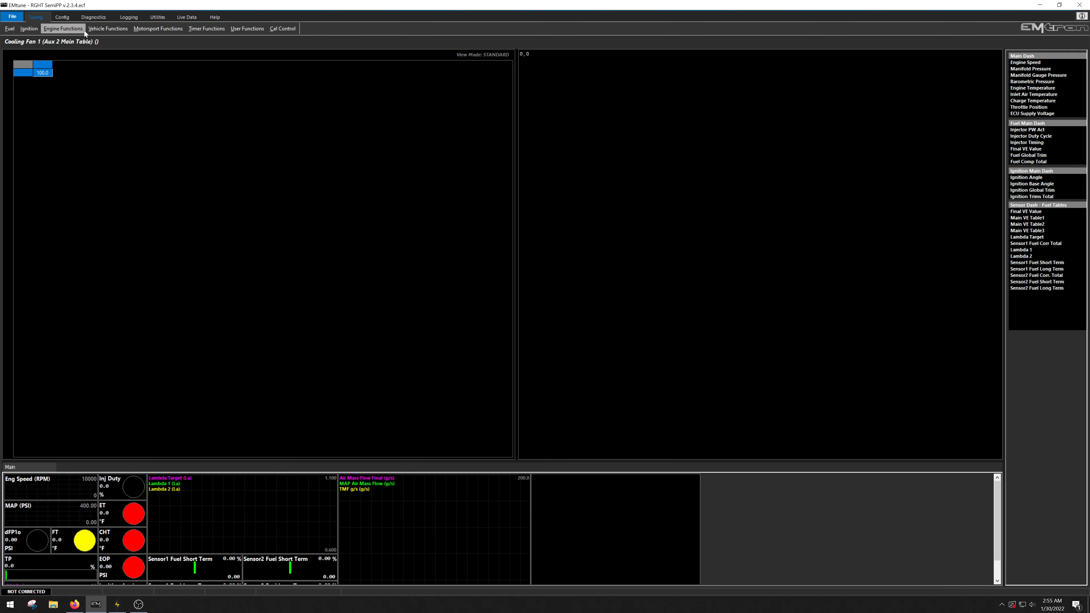
left_click(64, 17)
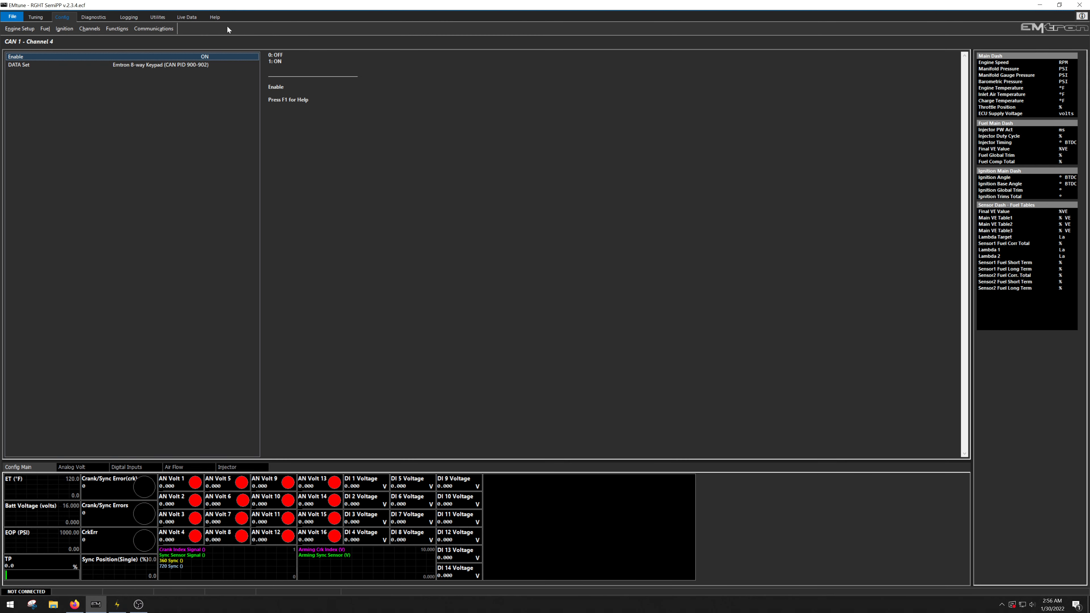
left_click(154, 29)
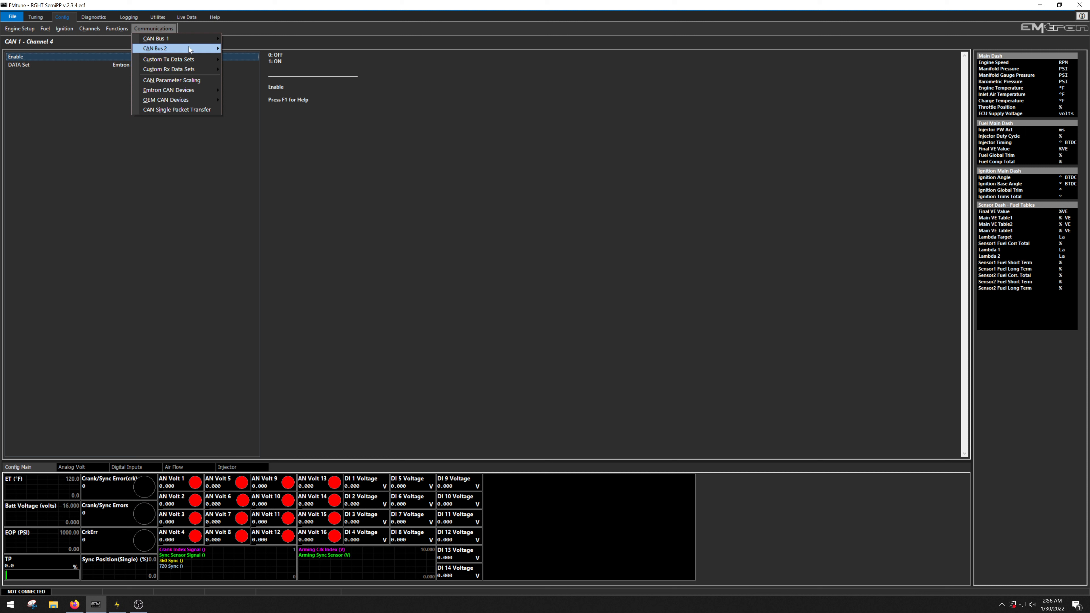
mouse_move(189, 61)
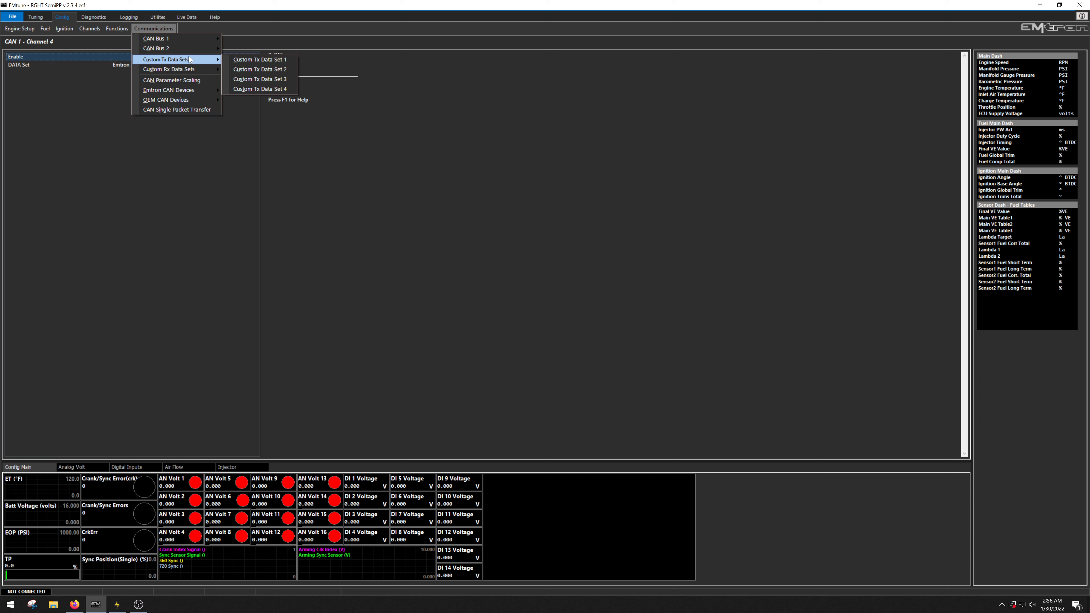
left_click(268, 61)
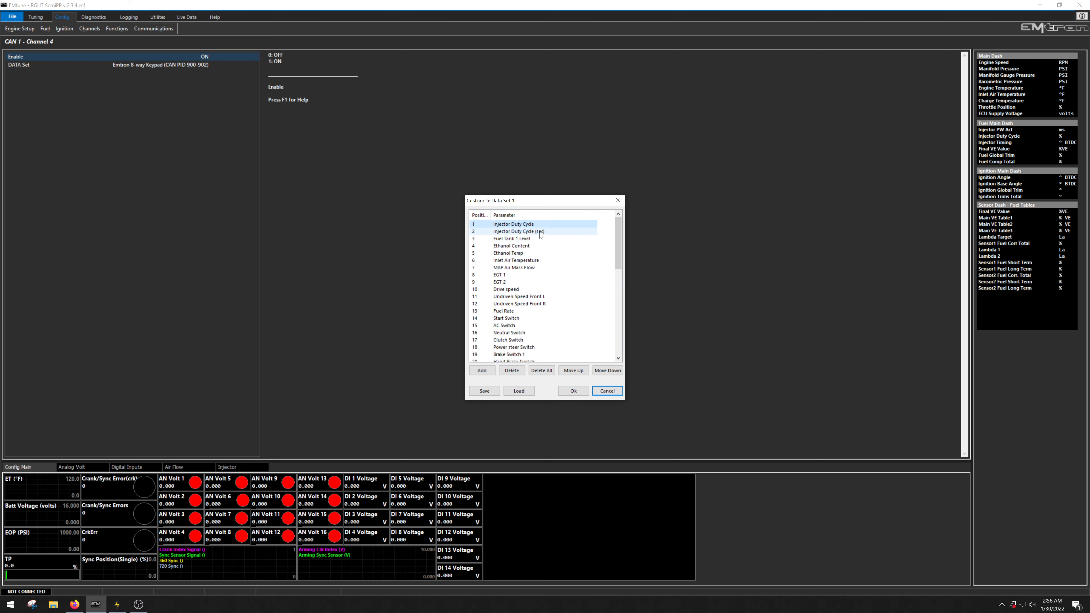
left_click(512, 239)
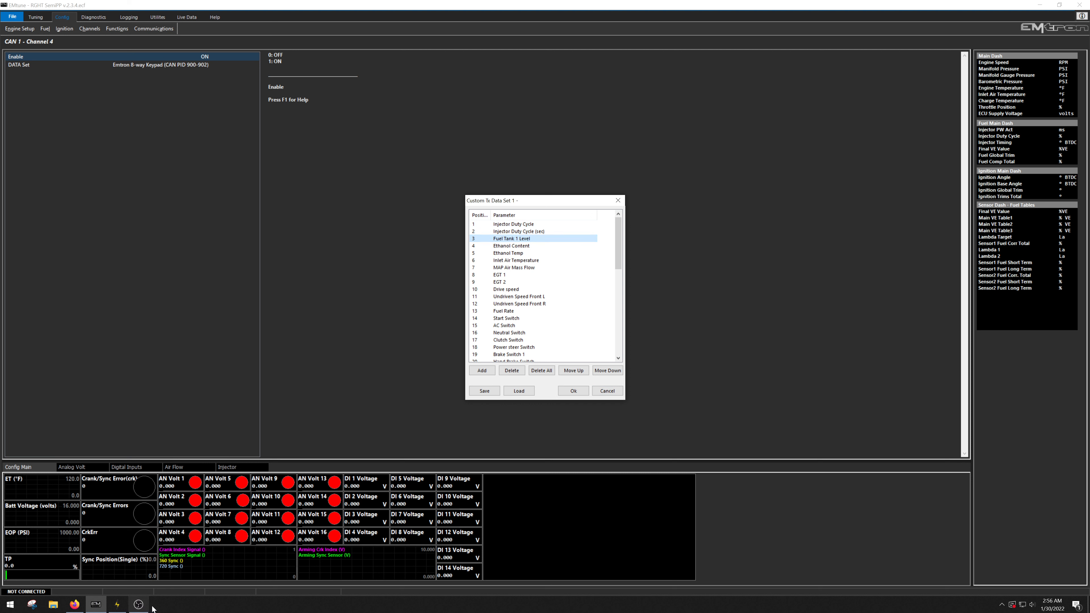
- Examine the Custom Tx Data Set 1 parameters from Fuel Tank 1 Level through to Emtron Keypad Button 8
mouse_move(141, 609)
scroll(547, 253, "down", 1)
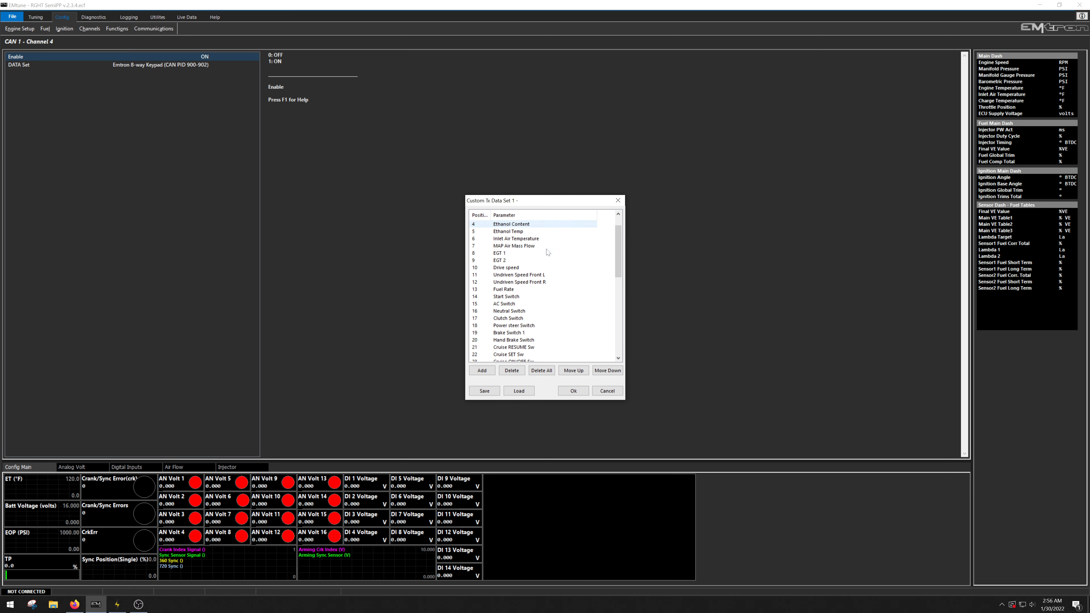
scroll(536, 248, "down", 2)
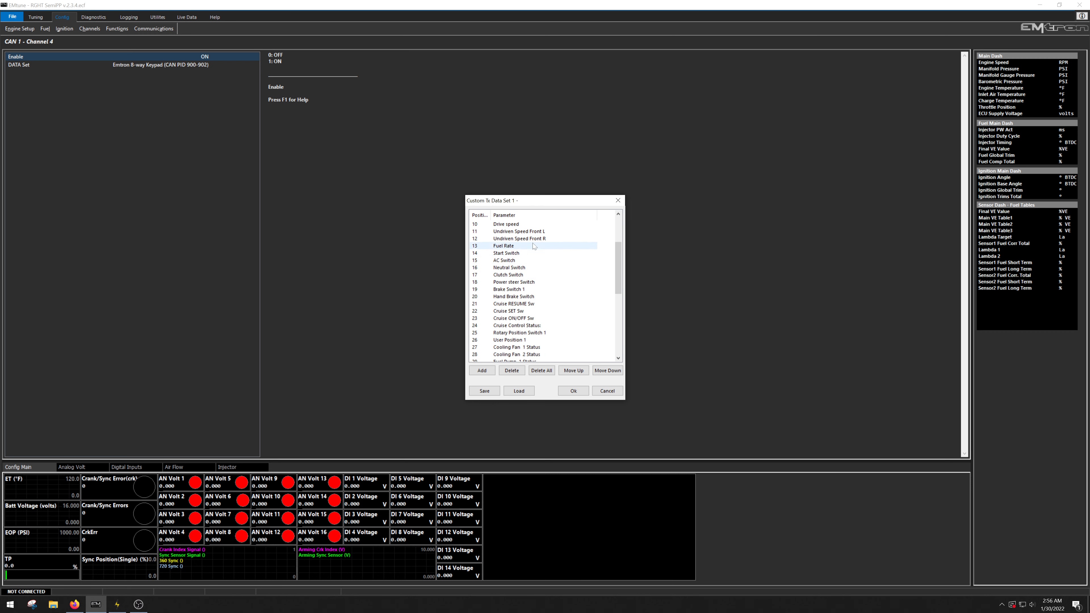
scroll(581, 275, "down", 1)
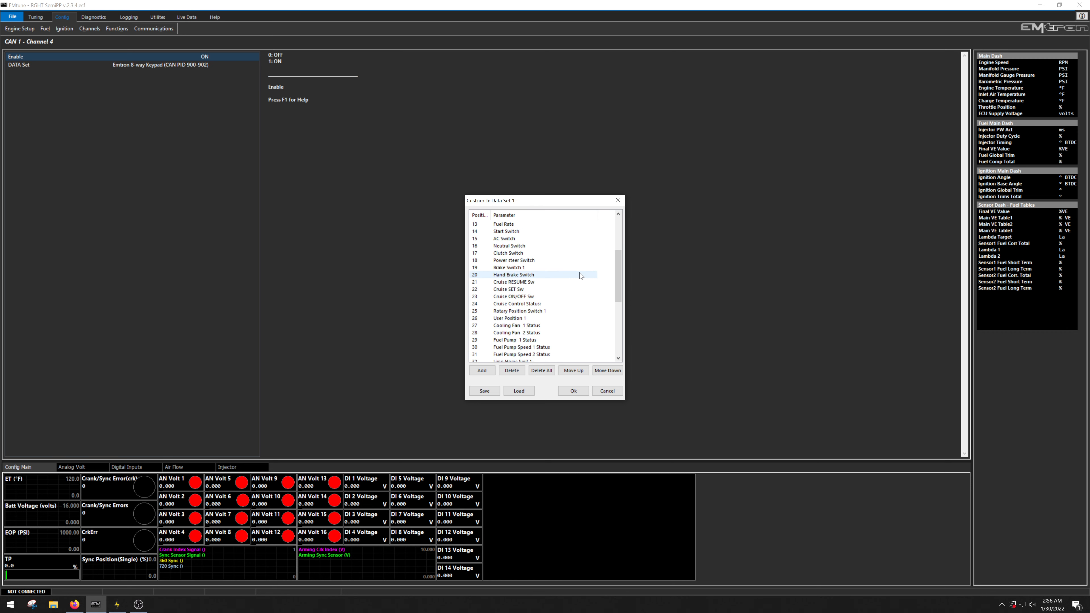
scroll(558, 290, "down", 5)
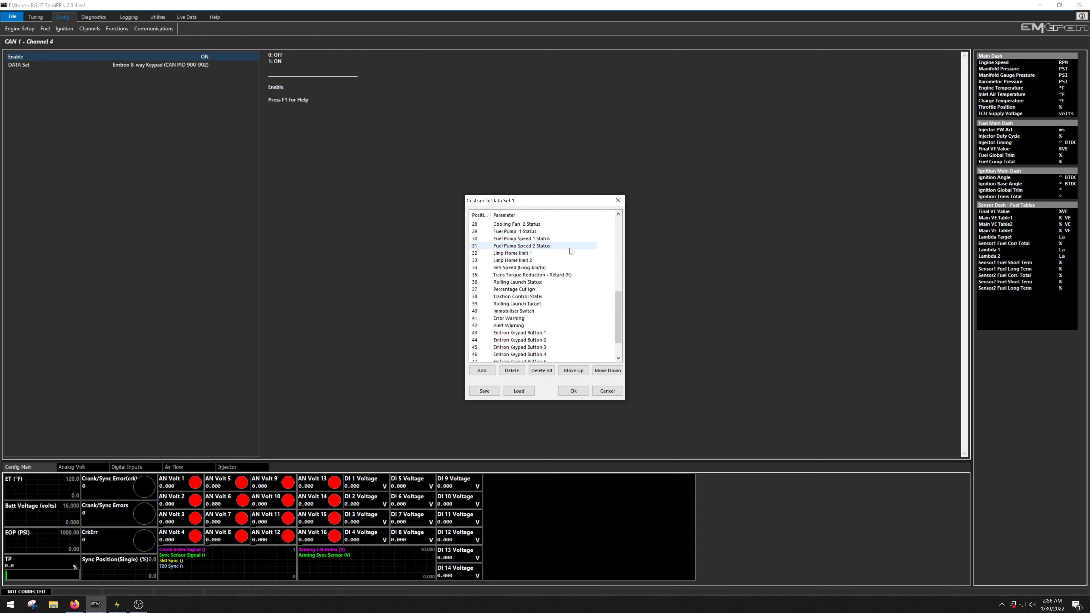
scroll(553, 343, "down", 2)
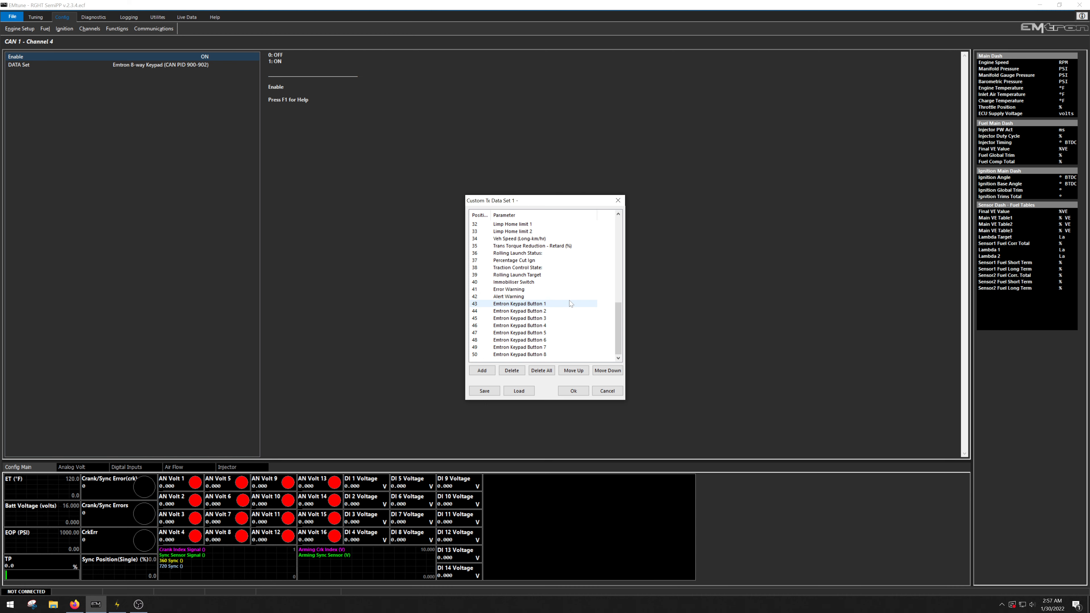
scroll(570, 296, "up", 9)
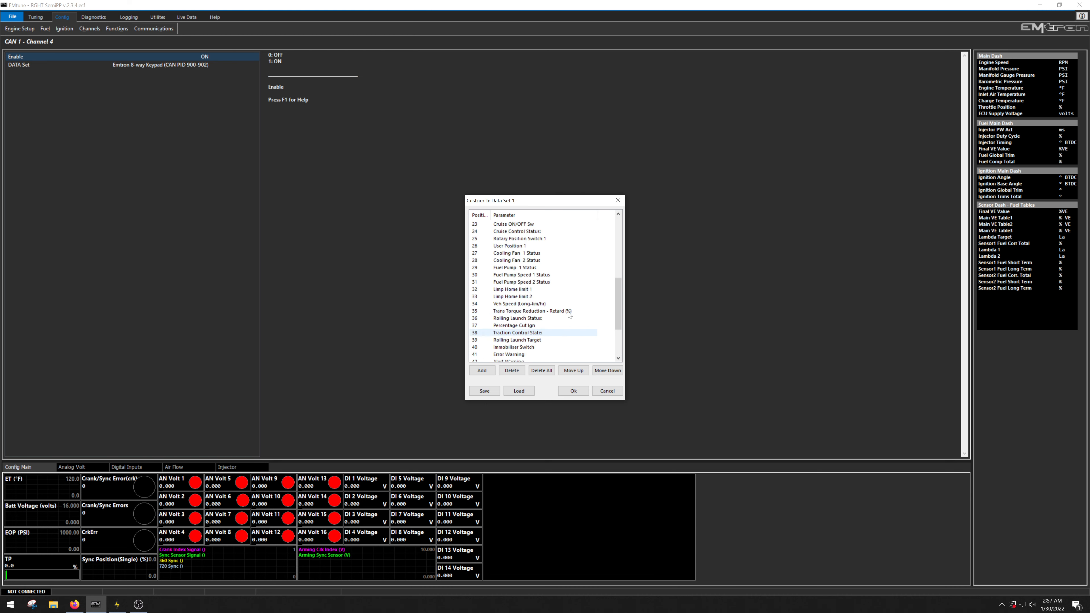
scroll(583, 270, "down", 1)
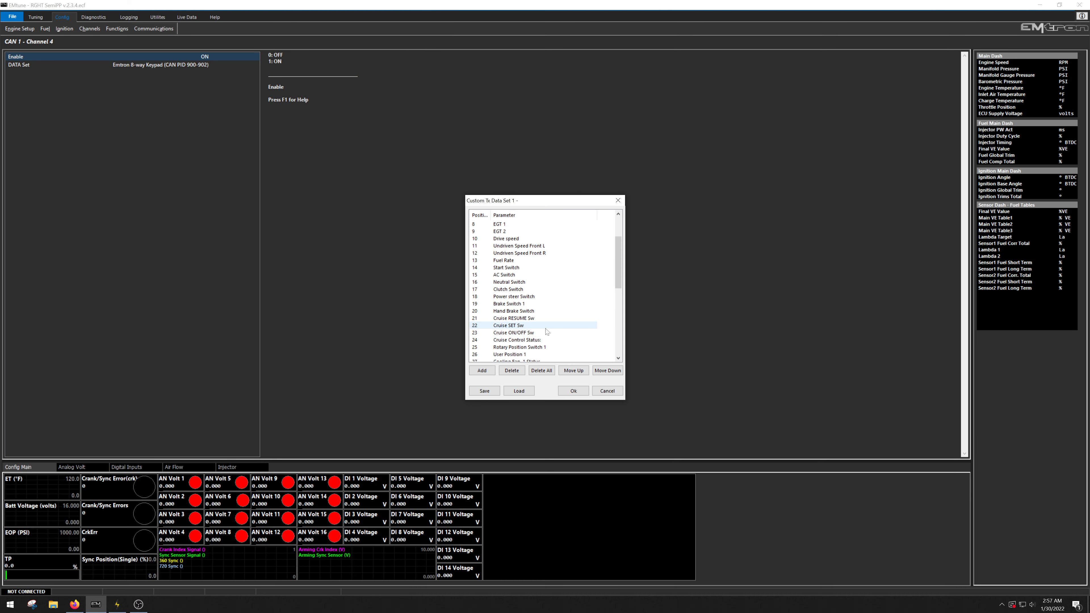
scroll(541, 328, "down", 2)
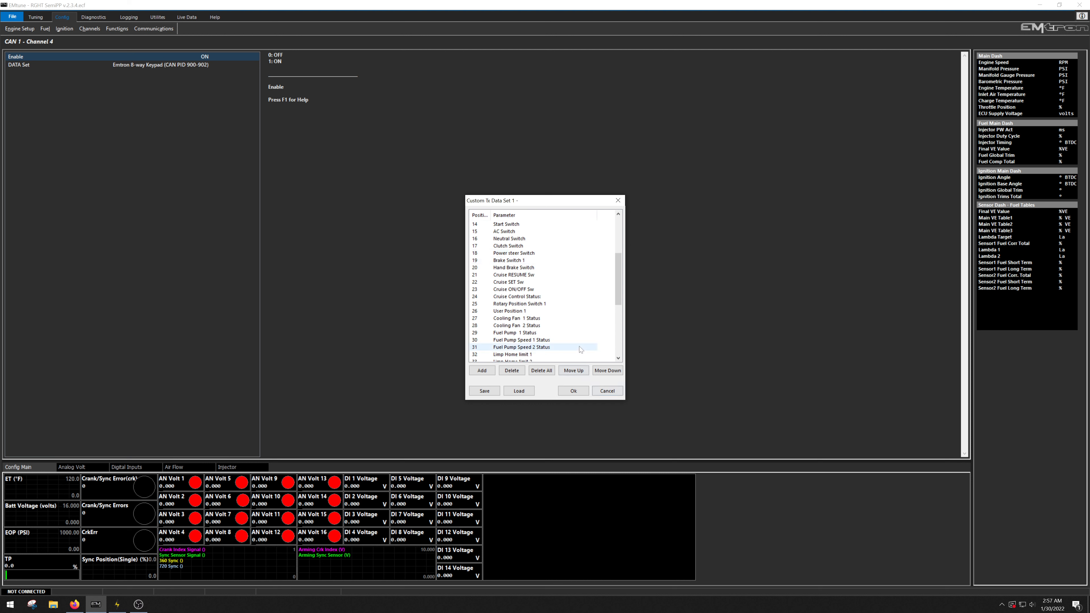
scroll(580, 349, "down", 6)
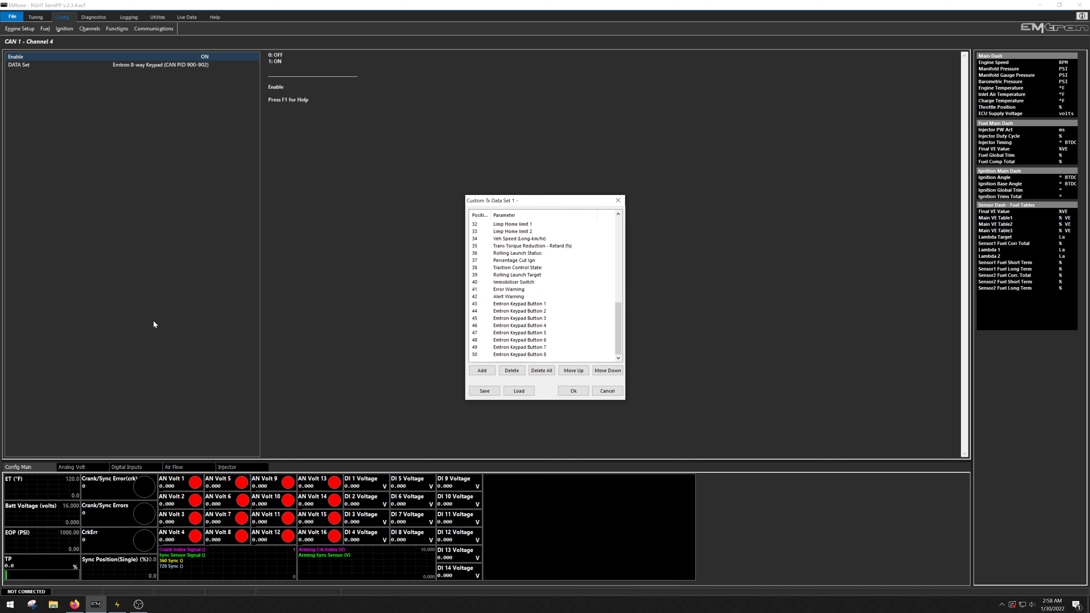
- Compare the transmit data set with the m_ecu2 channels in the PMU Client, and select the m_EmtronKV8 CAN message object
left_click(126, 604)
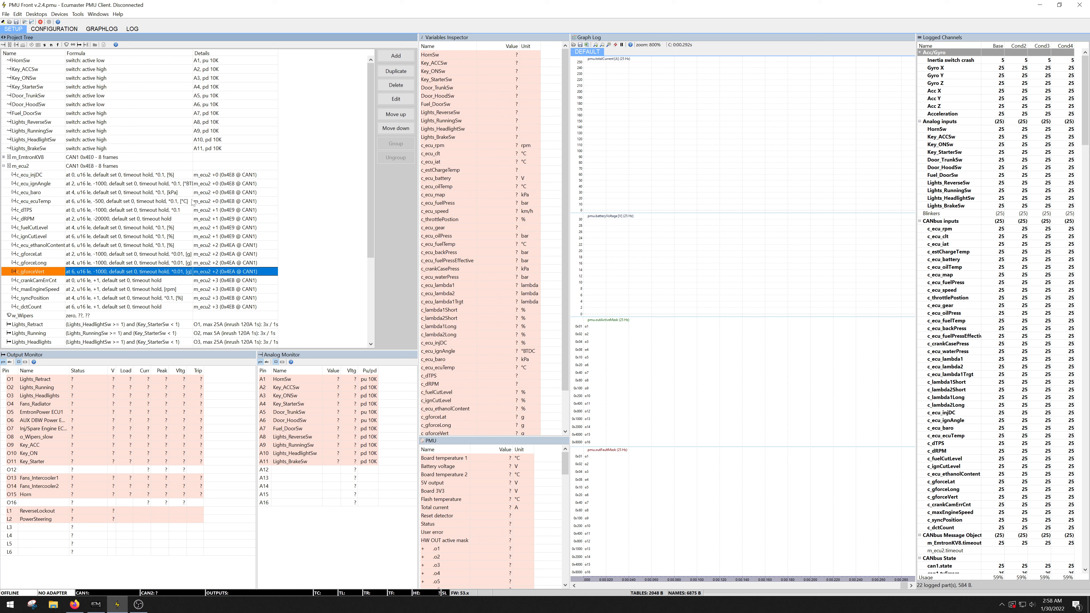
left_click(96, 604)
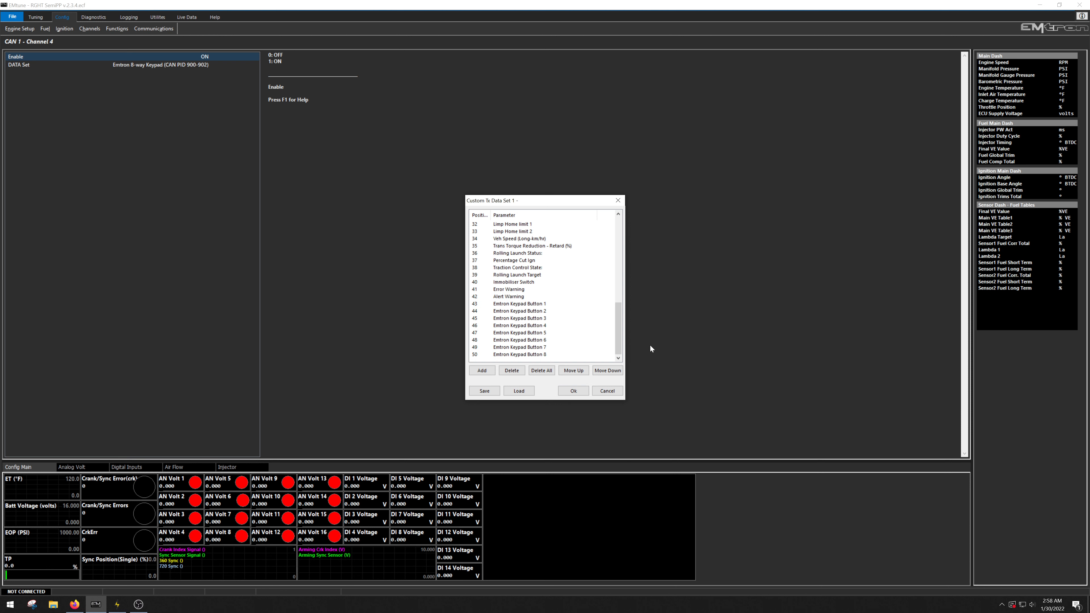
left_click(117, 604)
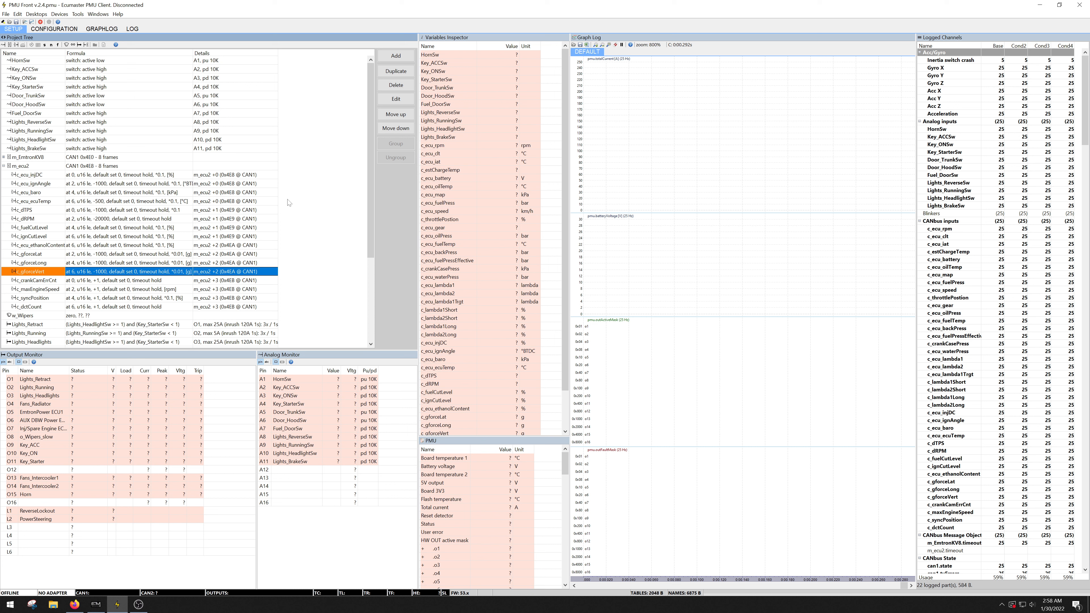
mouse_move(104, 609)
left_click(4, 158)
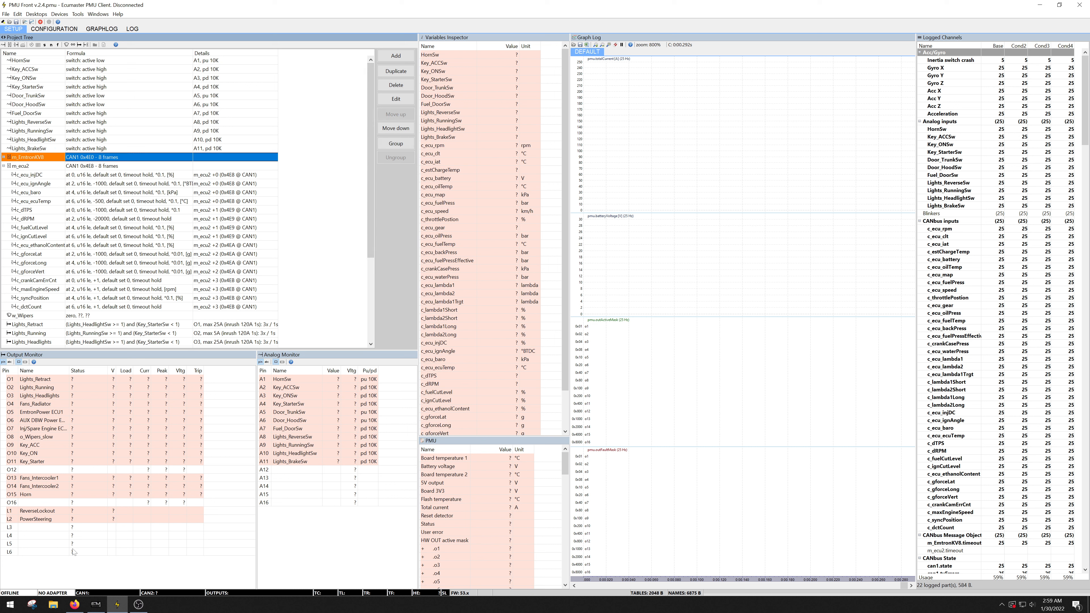
- Return to EMtune and review the Custom Tx Data Set 1 list again from its first to its last position
left_click(96, 604)
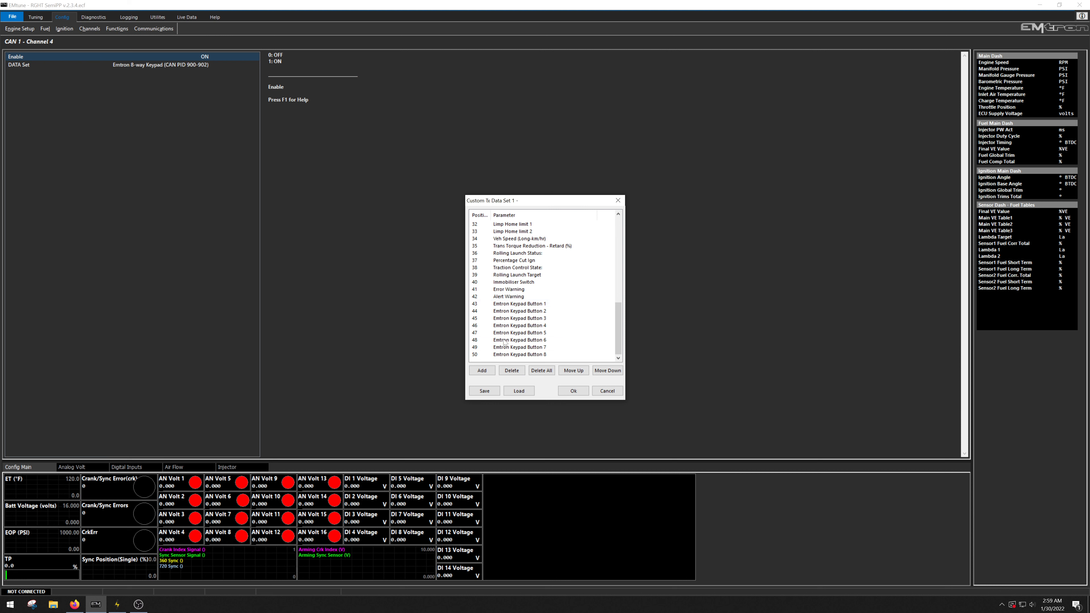
left_click_drag(619, 326, 631, 237)
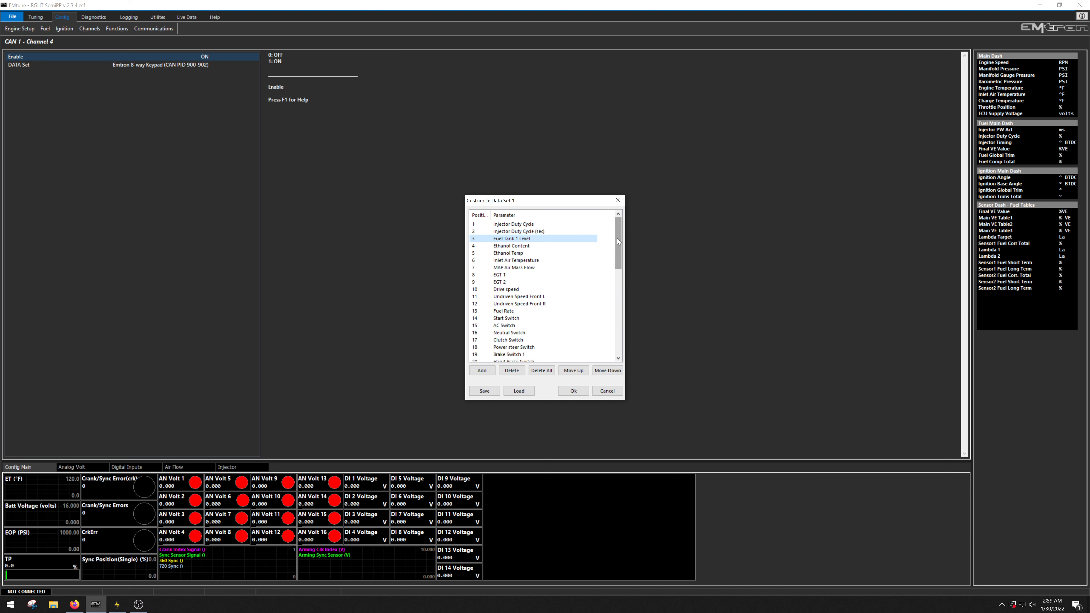
left_click_drag(617, 238, 622, 330)
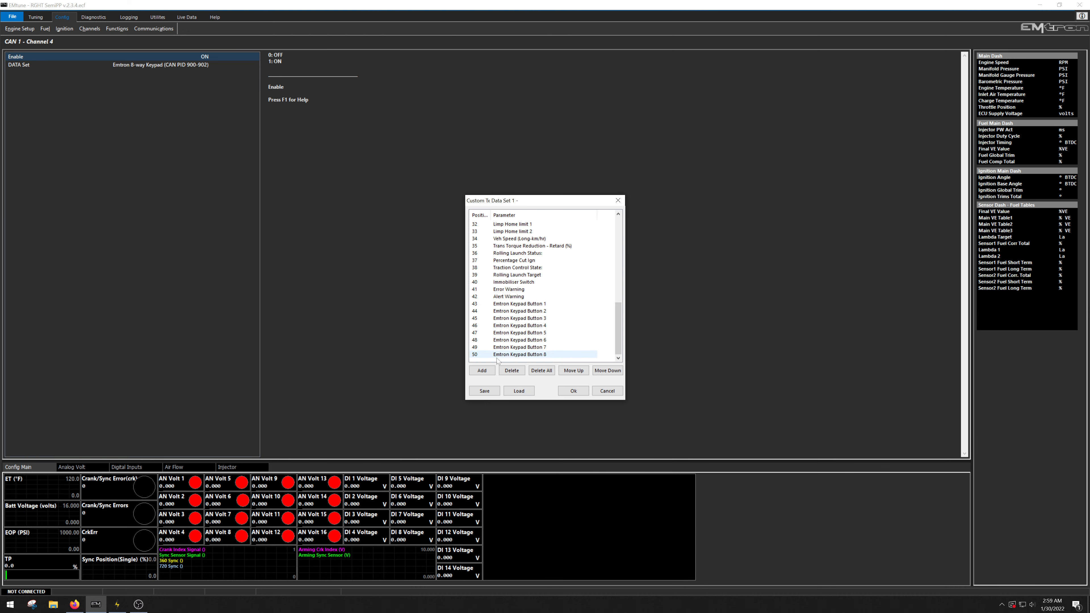
- Start adding a parameter at Emtron Keypad Button 8 and browse the channels available for the data set
left_click(521, 355)
left_click(482, 370)
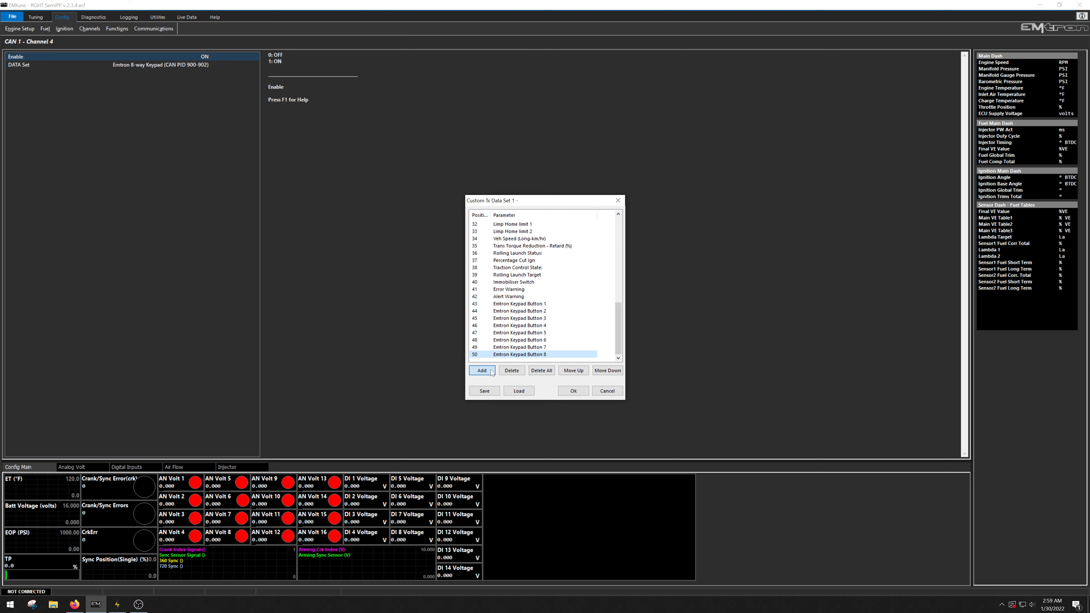
scroll(568, 285, "up", 10)
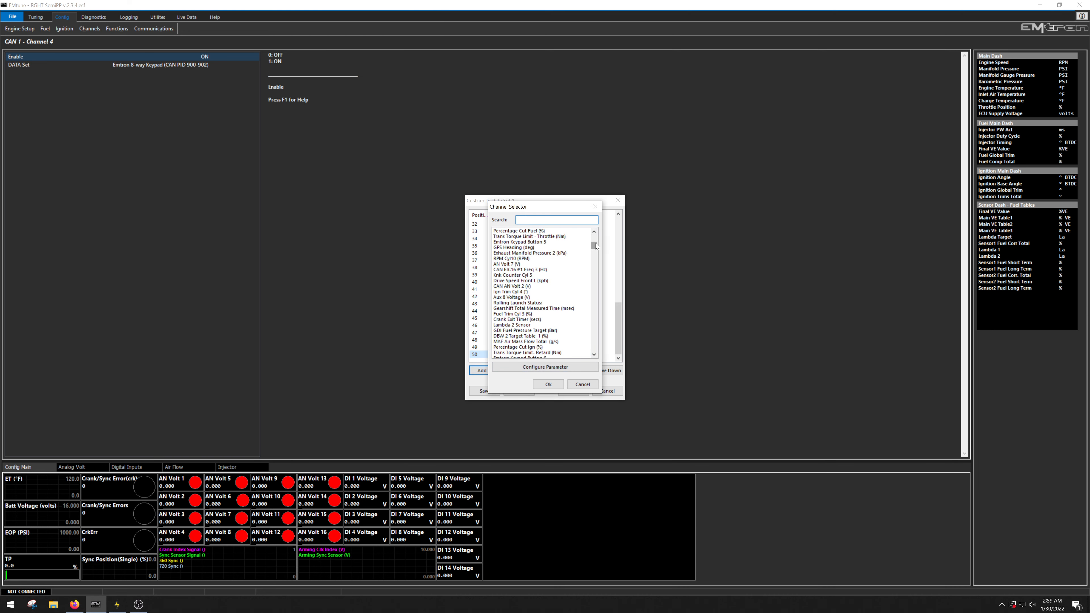
left_click_drag(595, 243, 616, 230)
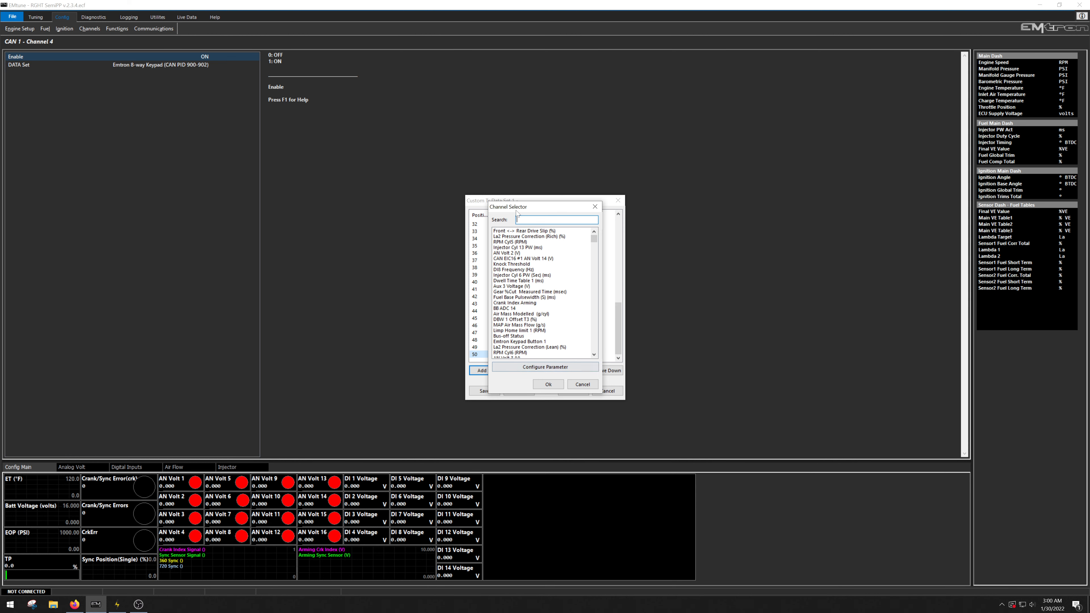
- Examine parameter configuration settings for channels such as Percentage Cut Avg and RPM Cyl8, and cancel out without changing the data set
left_click(528, 231)
left_click(561, 366)
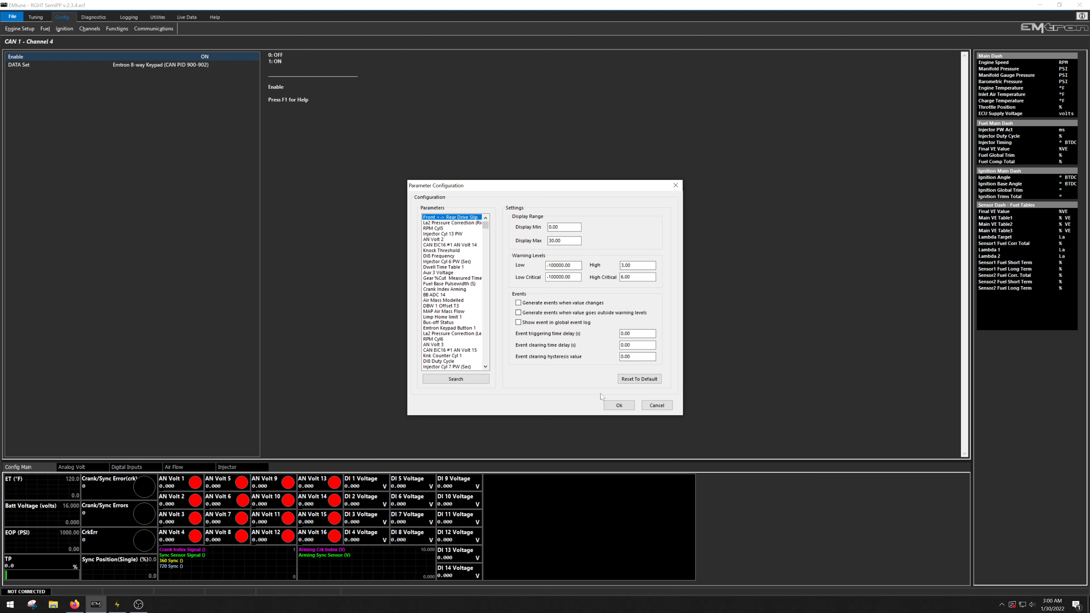
scroll(458, 308, "down", 13)
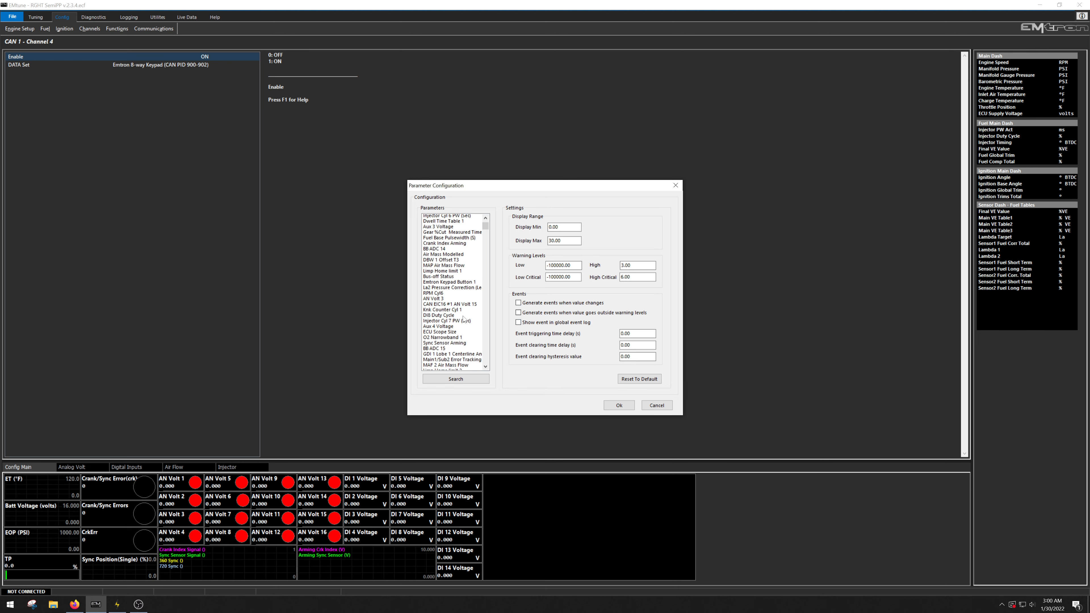
left_click(446, 317)
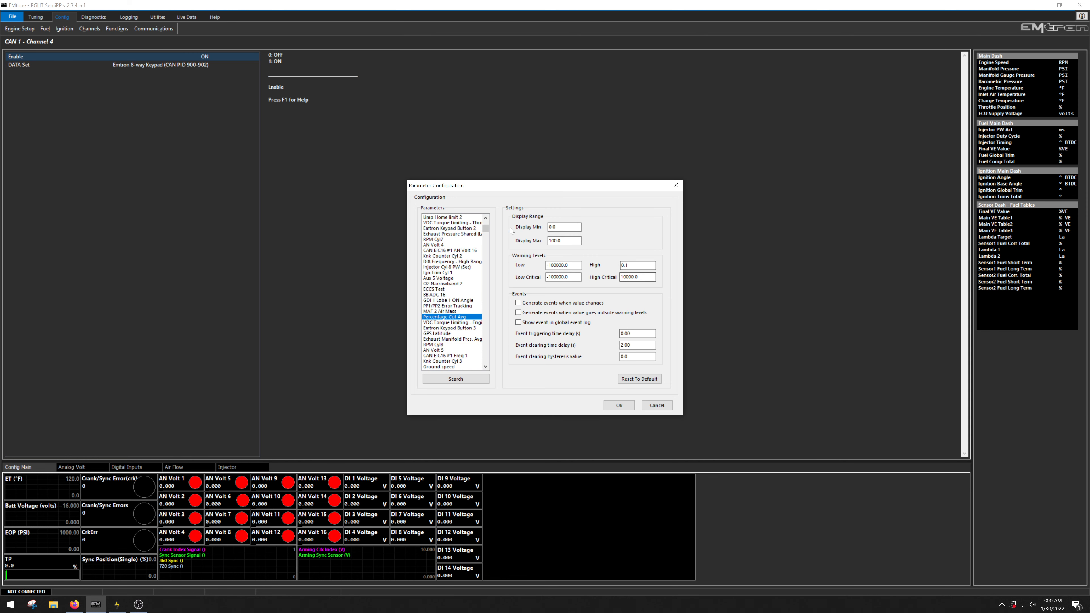
key("Down")
key("Down")
key("Down")
key("Down")
key("Down")
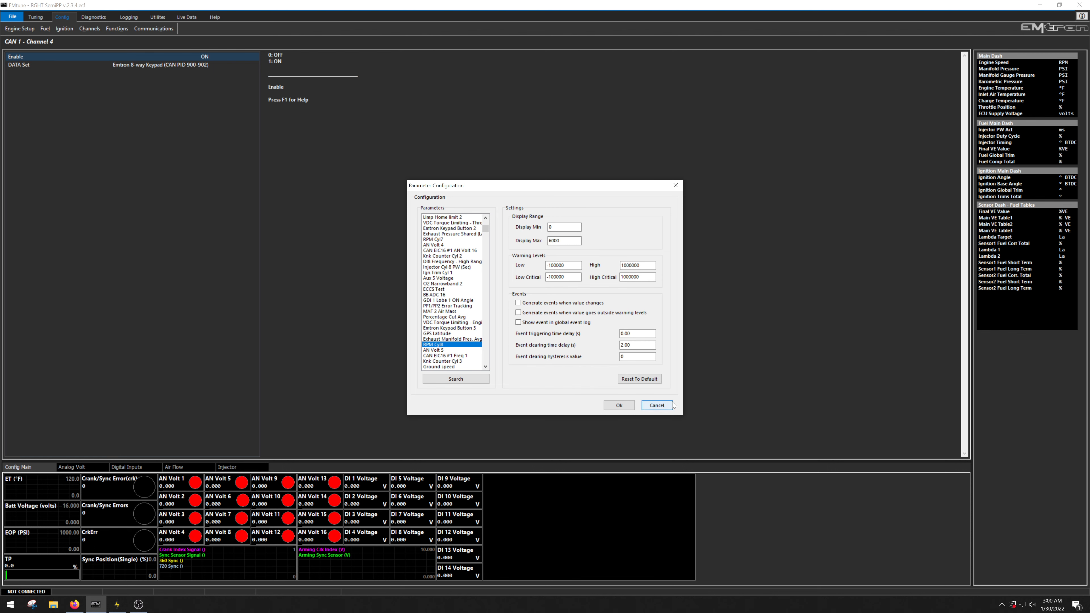
left_click(656, 405)
left_click(587, 384)
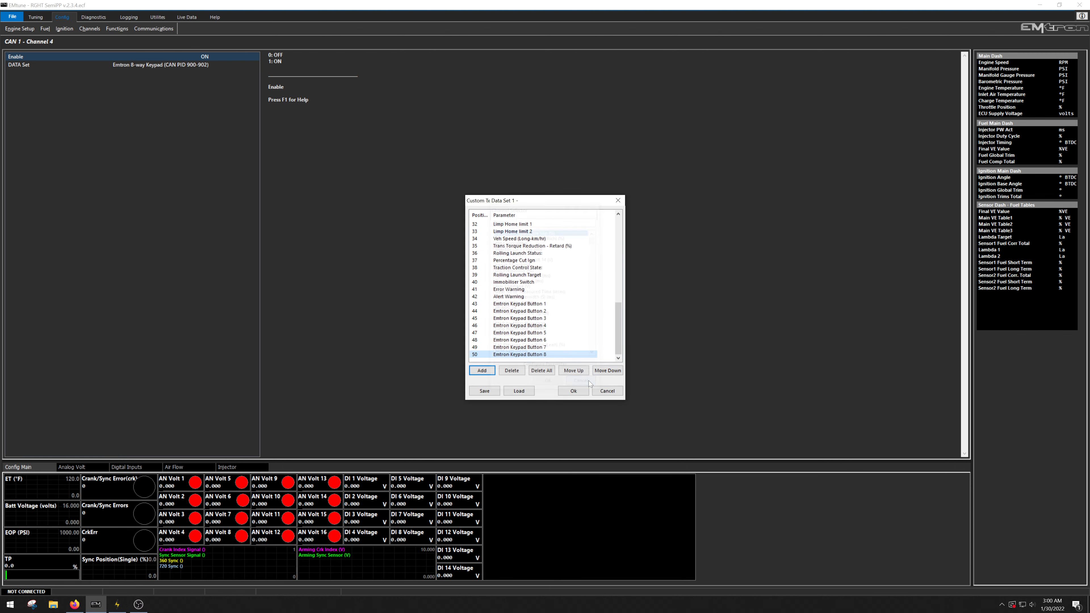
left_click(605, 391)
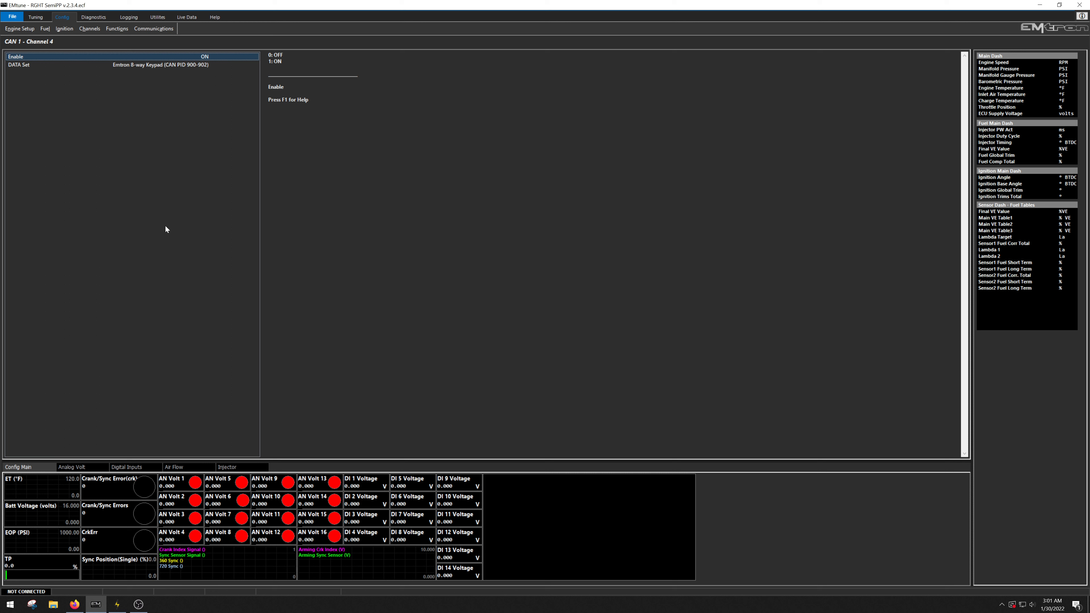
- View the available Custom Tx Data Sets, then switch to the PMU Client and expand m_EmtronKV8 to examine its CAN channels
left_click(142, 29)
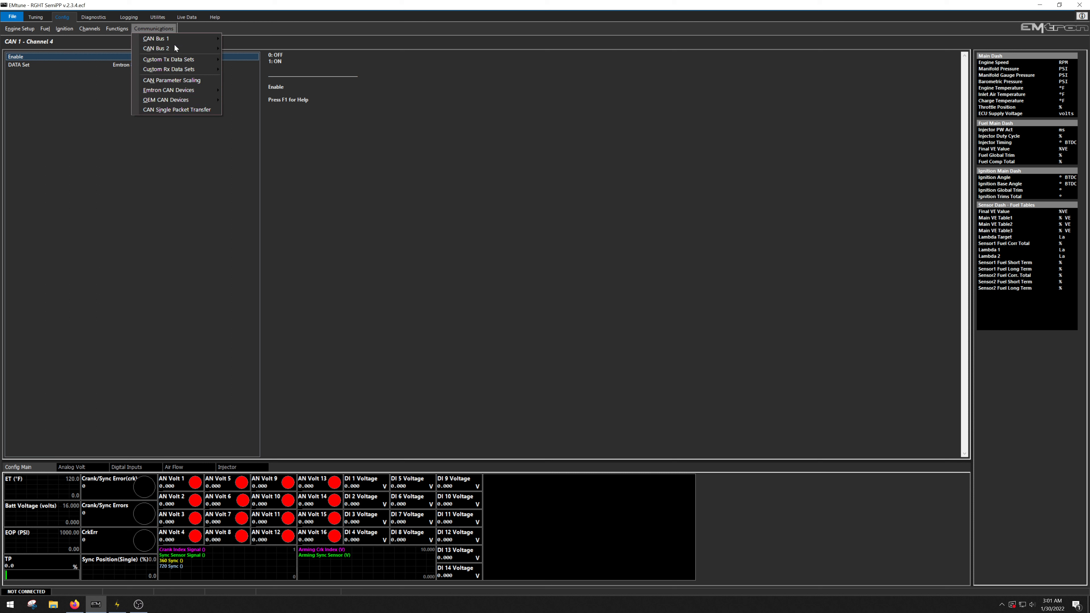
mouse_move(184, 58)
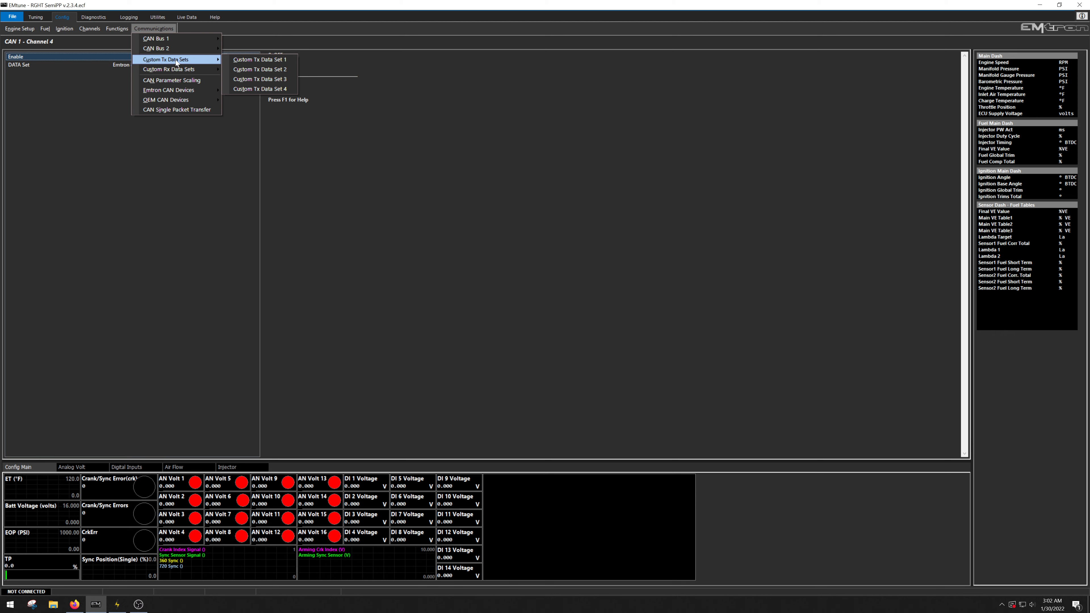
left_click(117, 604)
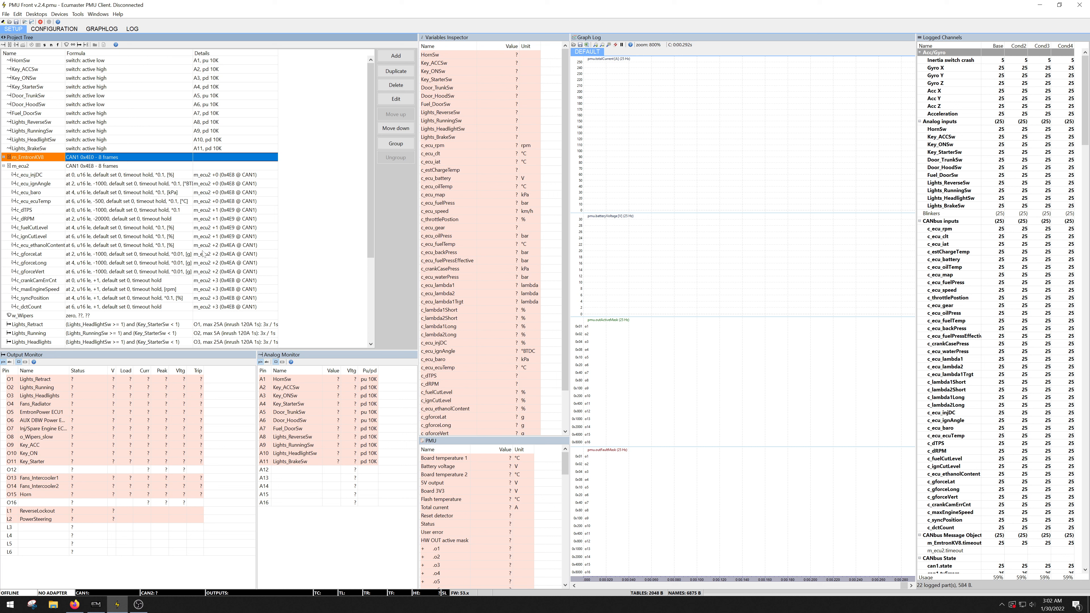
left_click(3, 157)
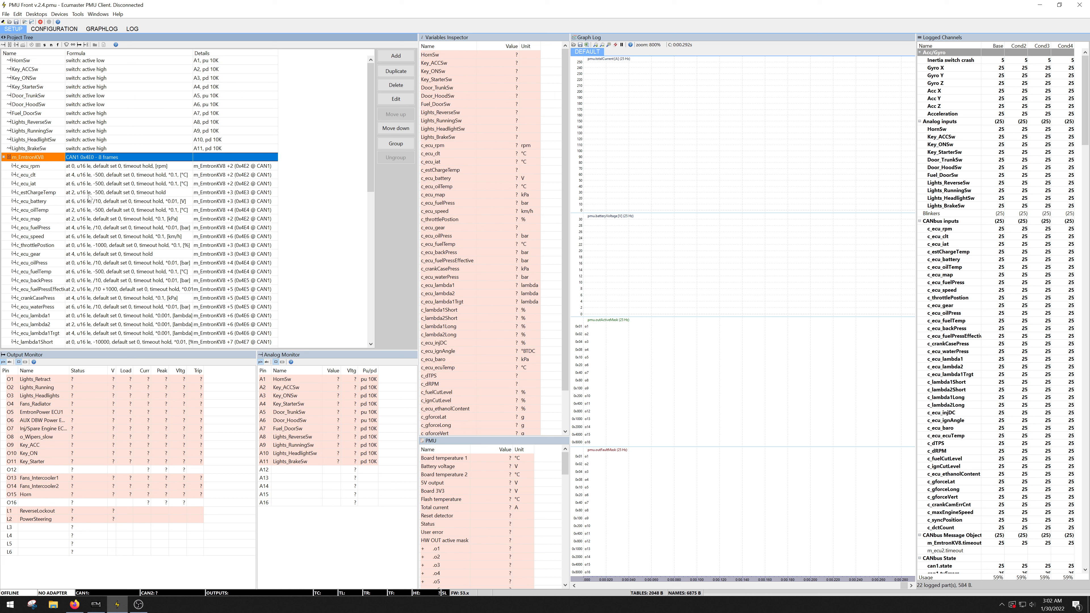
scroll(125, 273, "down", 2)
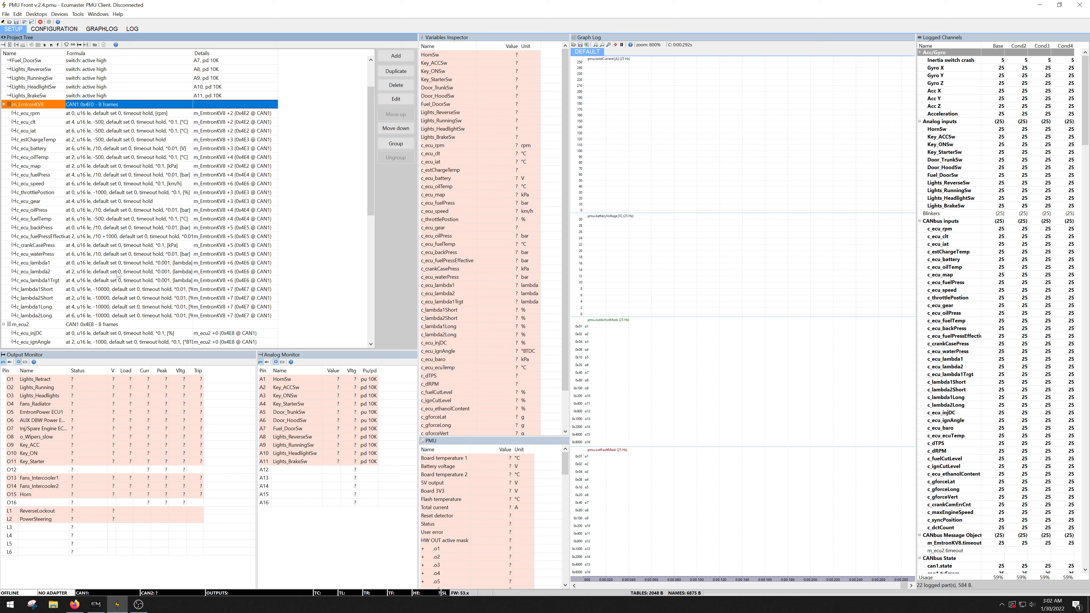
left_click(96, 604)
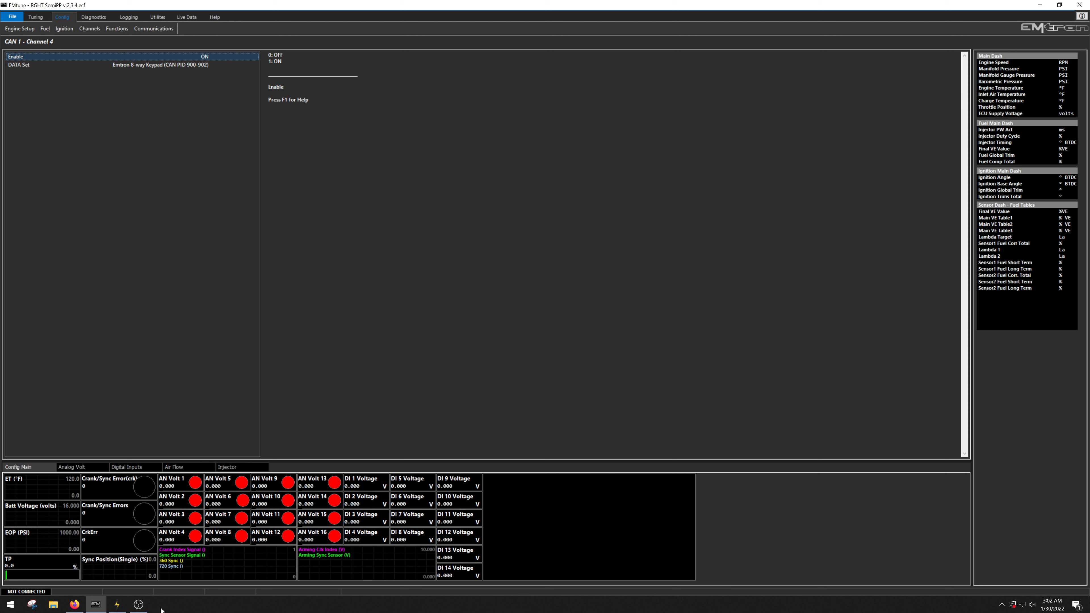
left_click(138, 605)
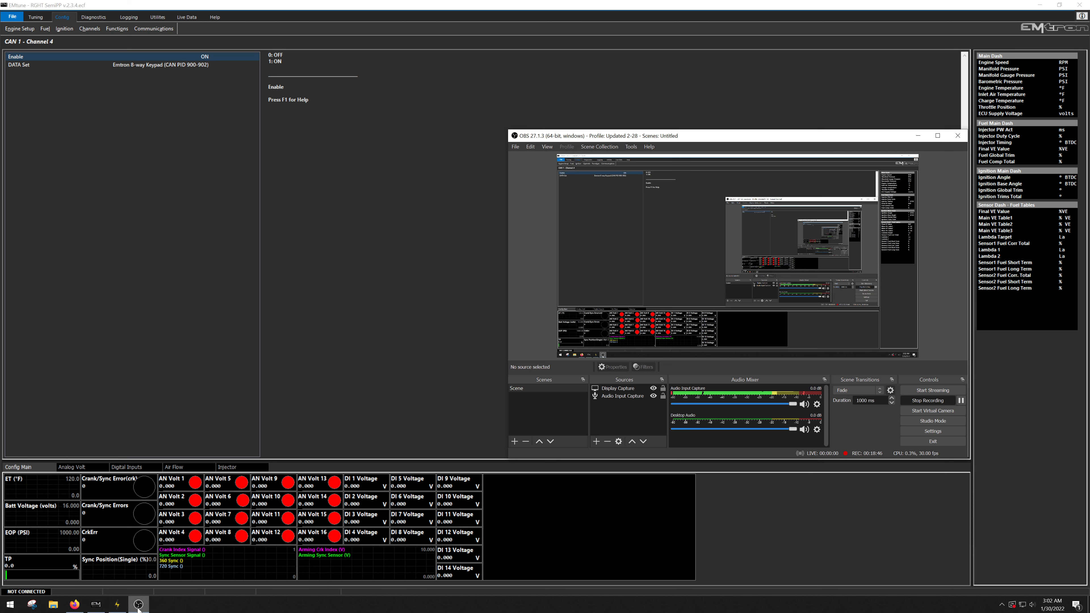